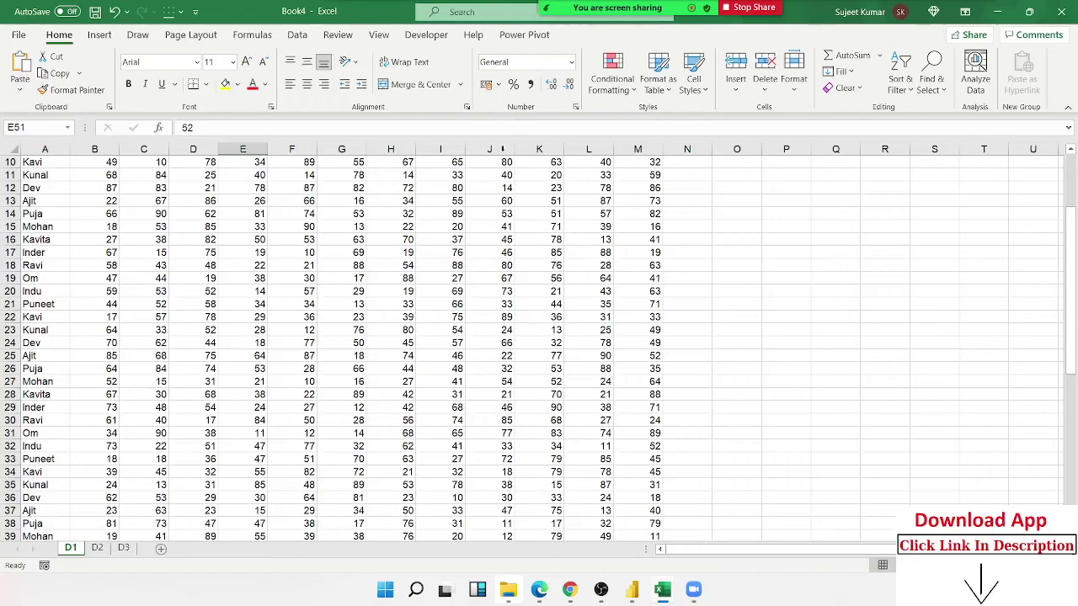
Add a new worksheet after D3 and rename it 'Data'.
click(108, 548)
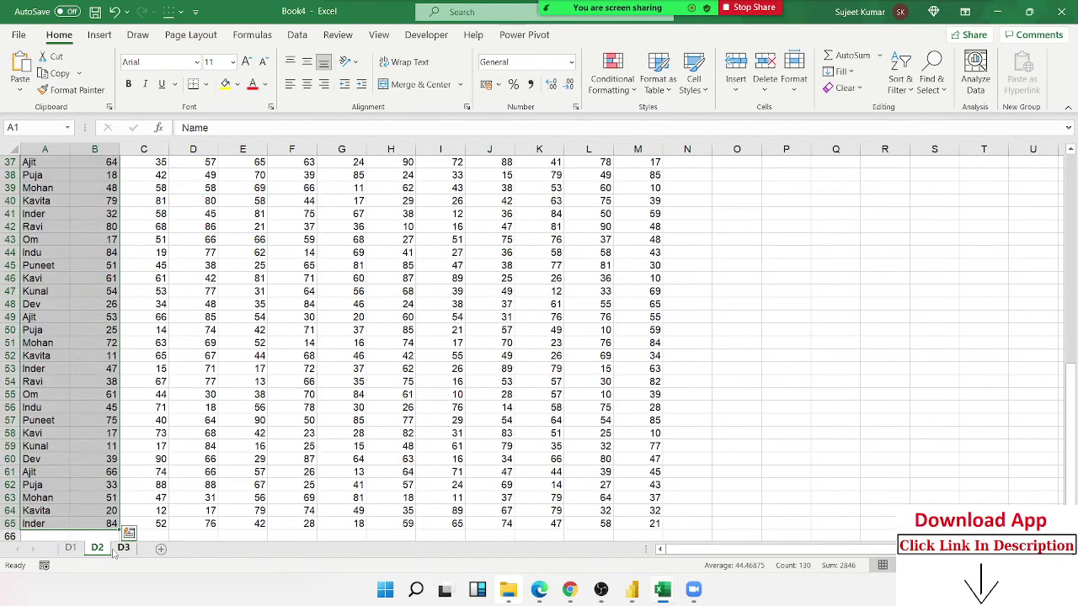
click(123, 549)
click(162, 549)
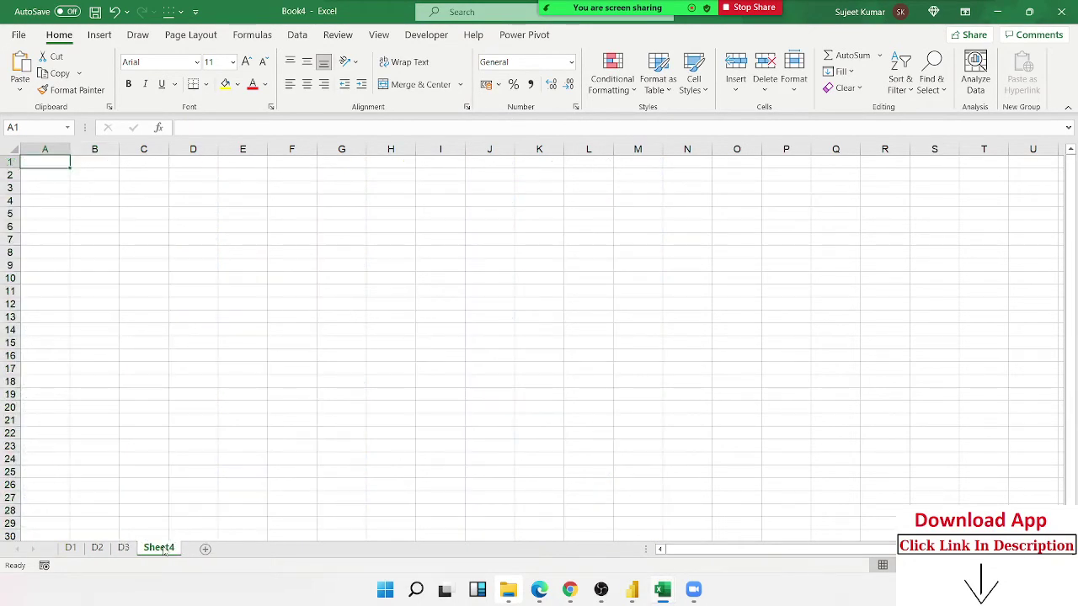
double_click(160, 548)
text(Data)
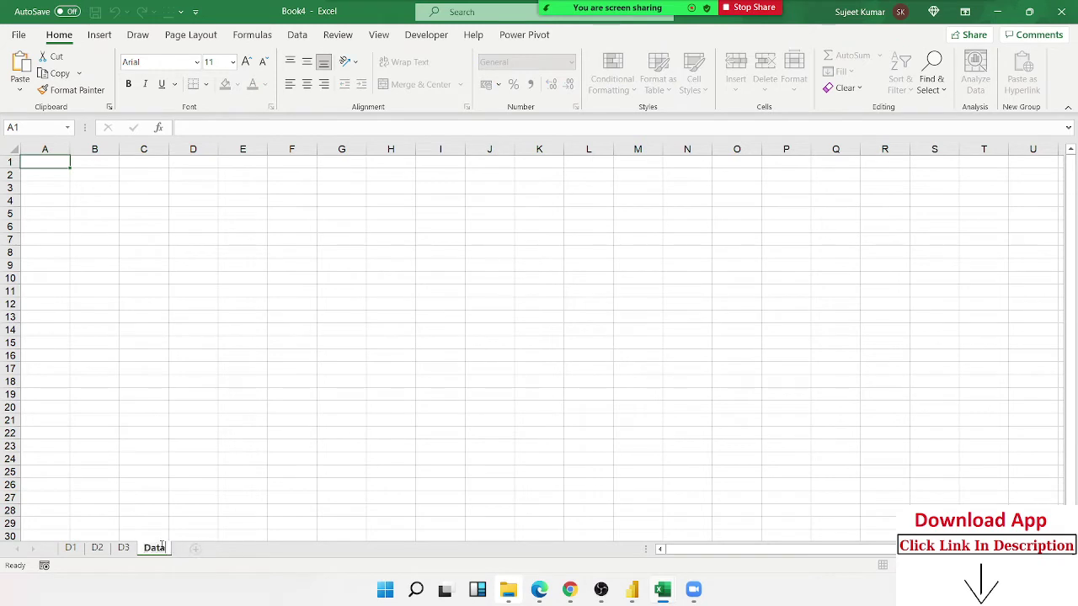
click(152, 422)
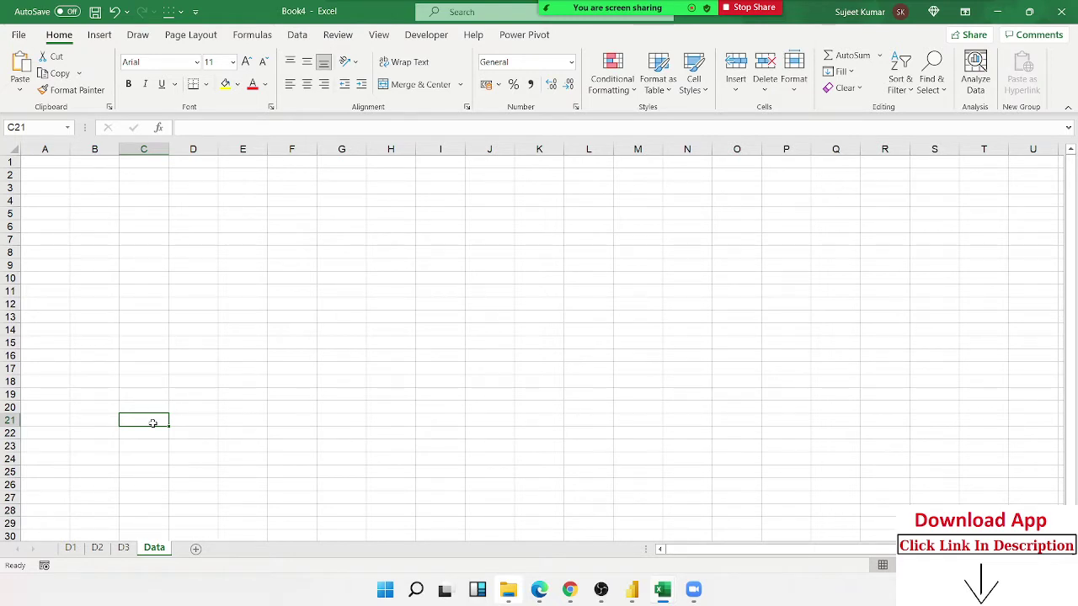
Copy the whole D1 table and paste it into cell A1 of the Data sheet.
click(69, 547)
key(ctrl+Up)
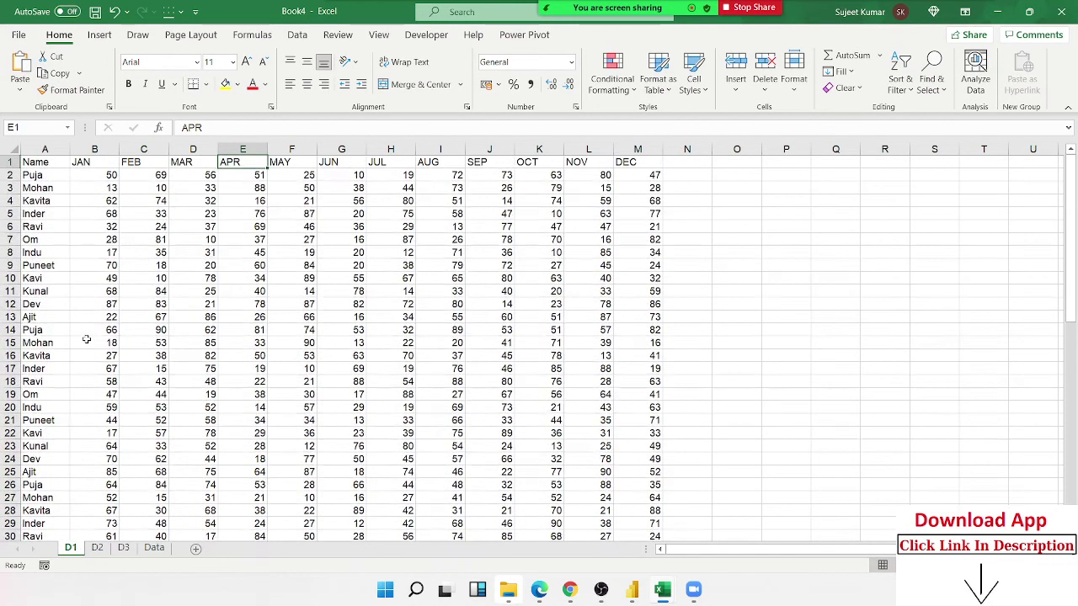
key(Left)
key(Left)
key(Left)
key(Left)
key(ctrl+shift+Right)
key(ctrl+shift+Down)
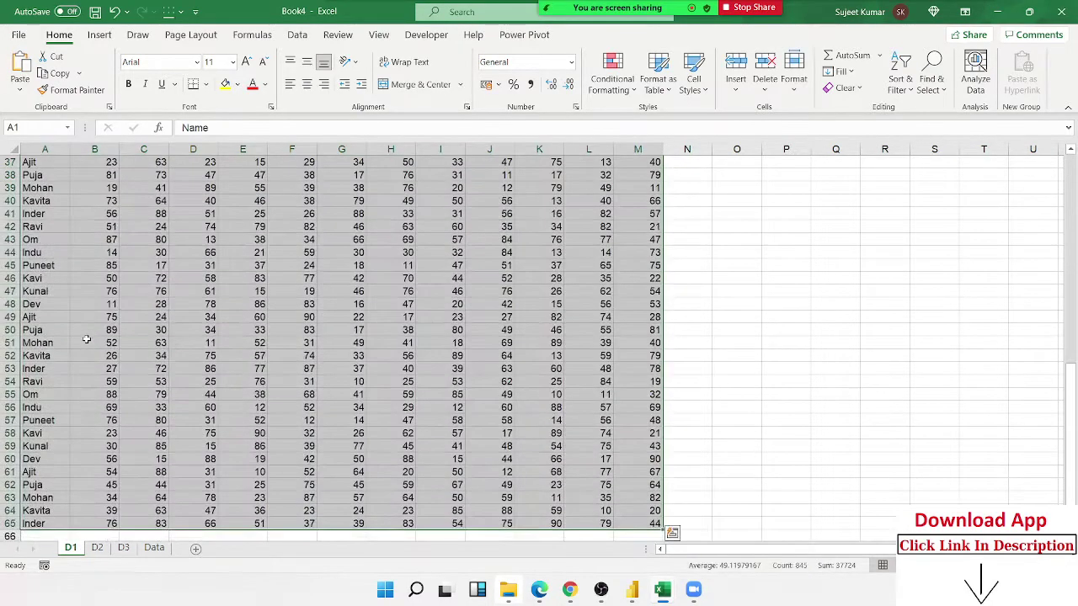
key(ctrl+c)
key(ctrl+Page_Down)
key(ctrl+Page_Down)
key(ctrl+Page_Down)
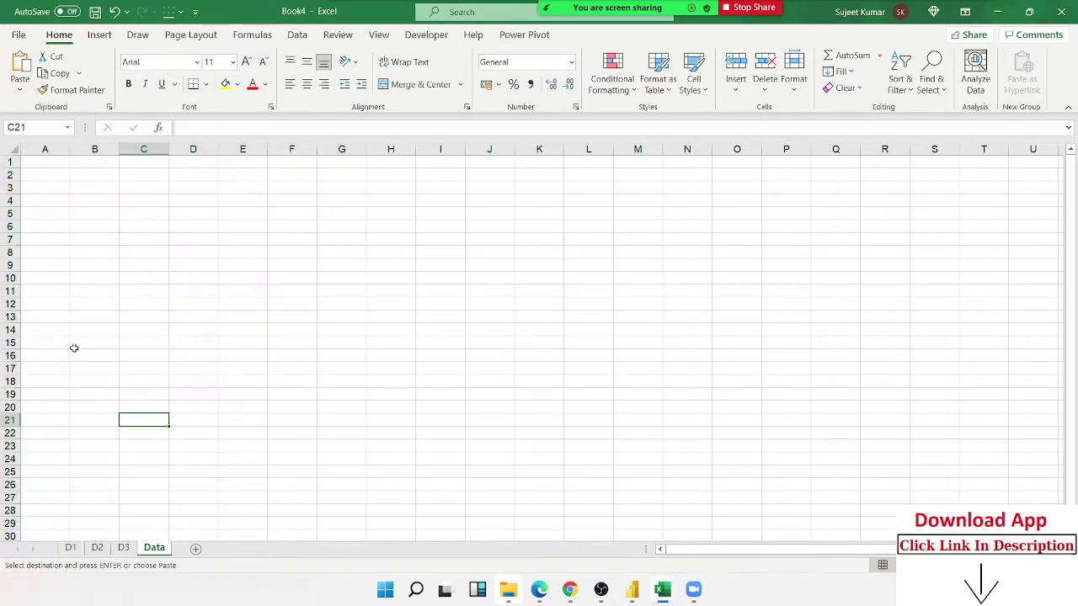
click(44, 176)
click(44, 162)
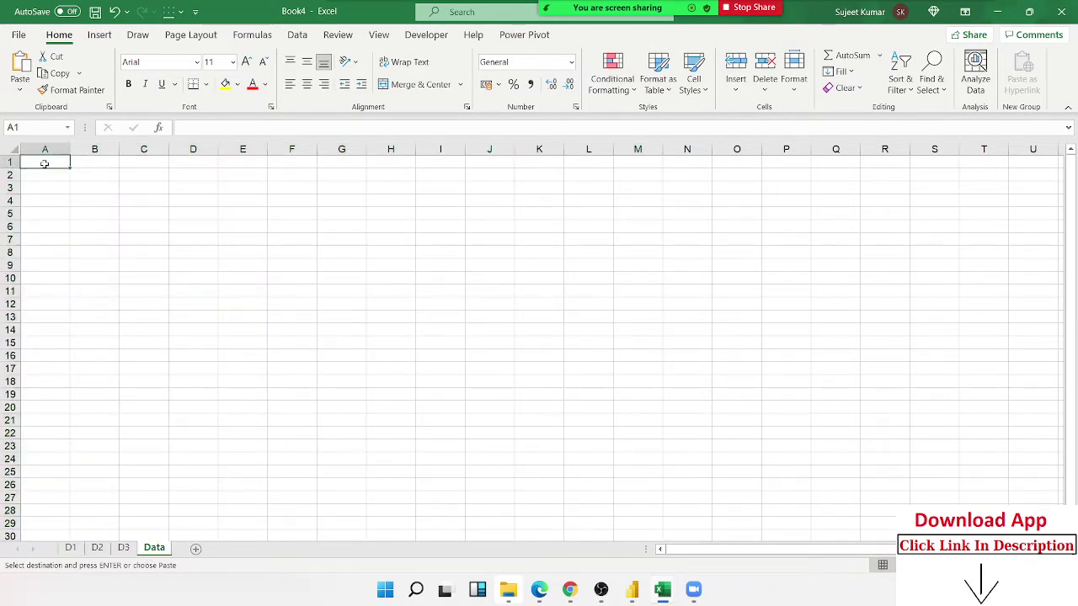
key(ctrl+v)
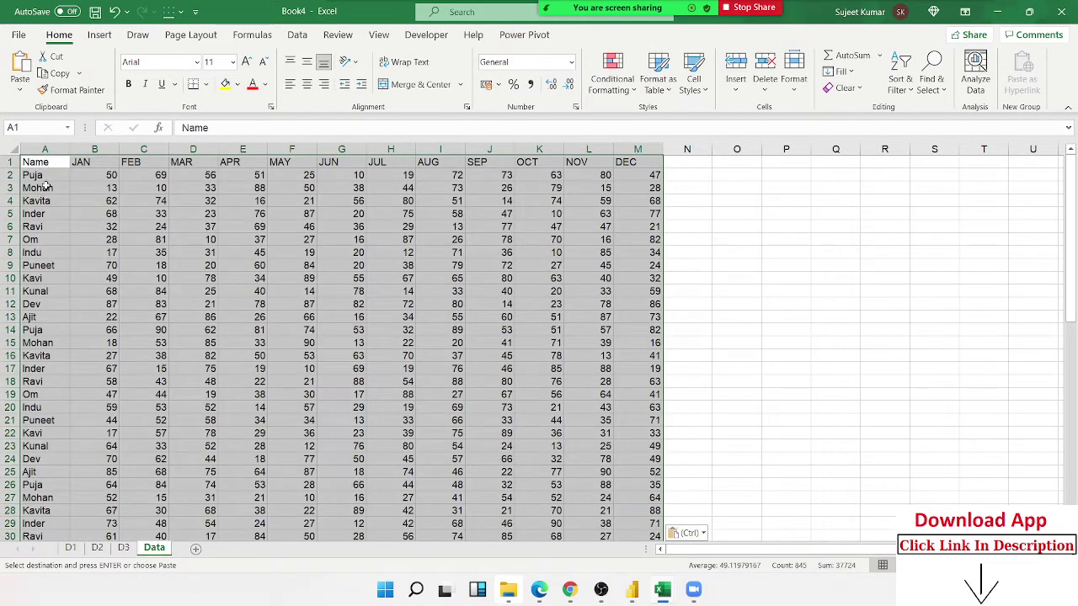
Clear all rows from A2 downward on Data, leaving only the Name and JAN–DEC headers.
click(46, 187)
click(48, 175)
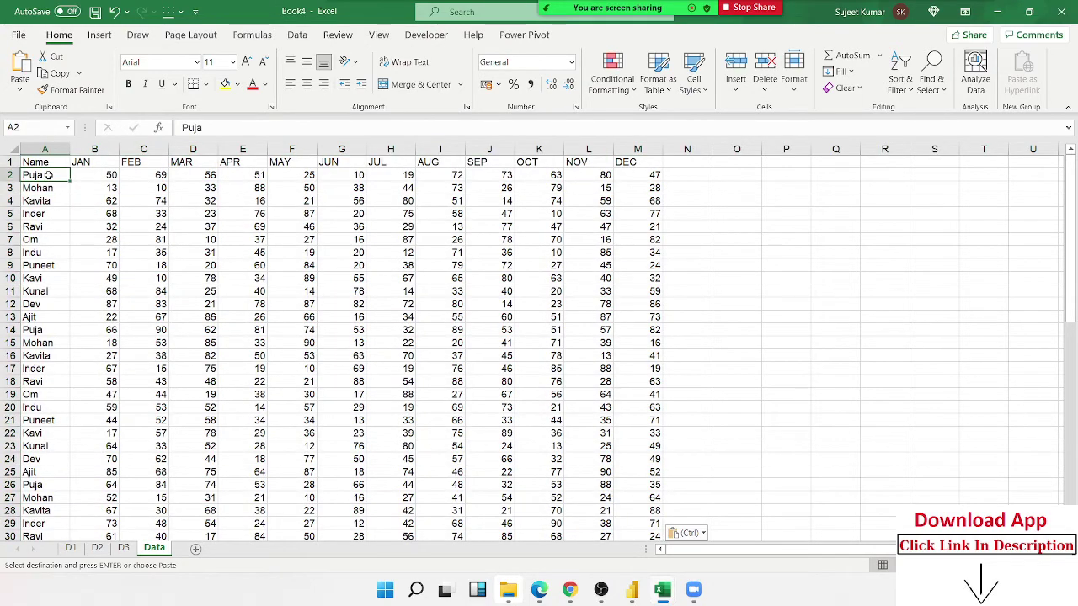
key(ctrl+shift+Right)
key(ctrl+shift+Down)
key(Delete)
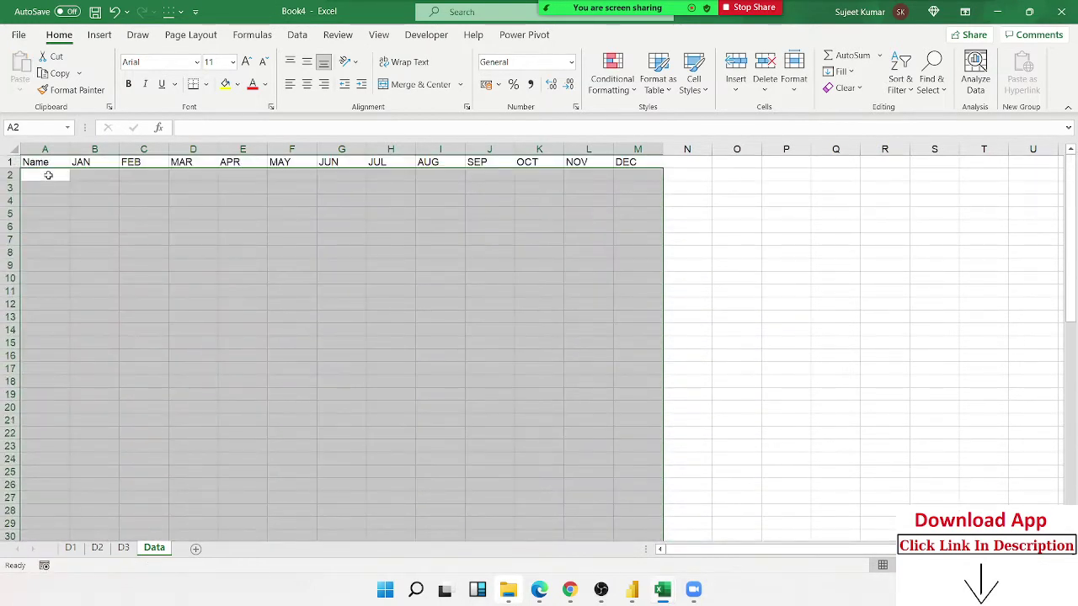
key(ctrl+Home)
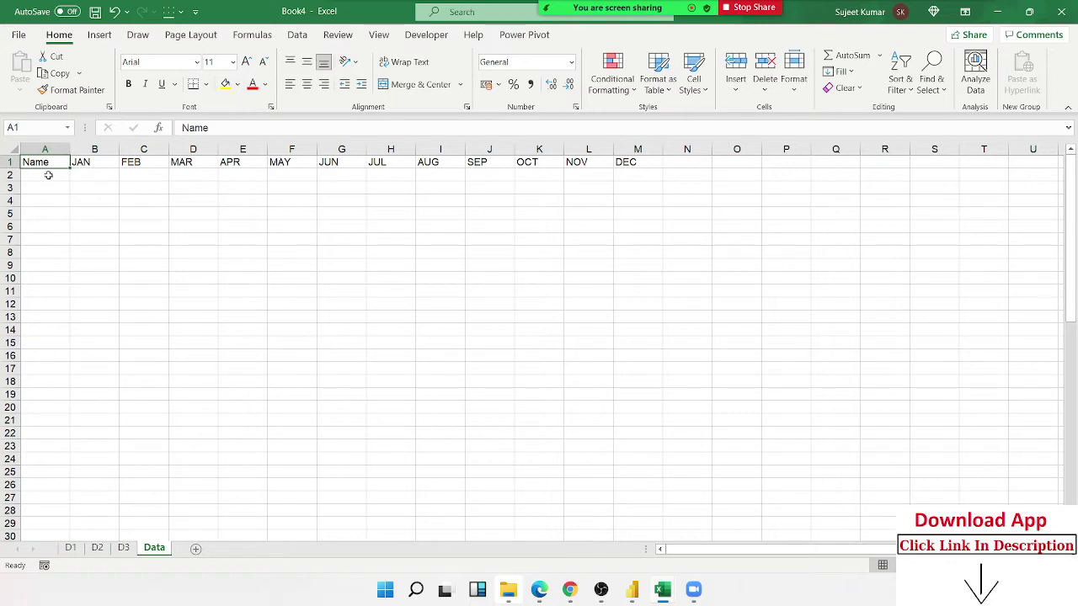
click(48, 176)
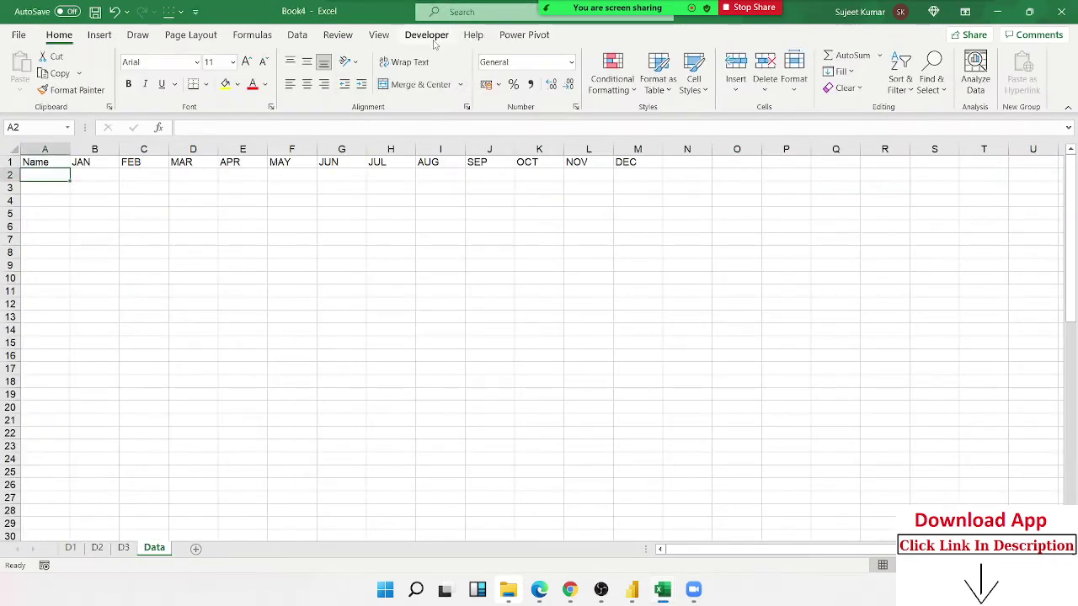
Open the Visual Basic editor from the Developer tab and insert a new module.
click(427, 34)
click(18, 75)
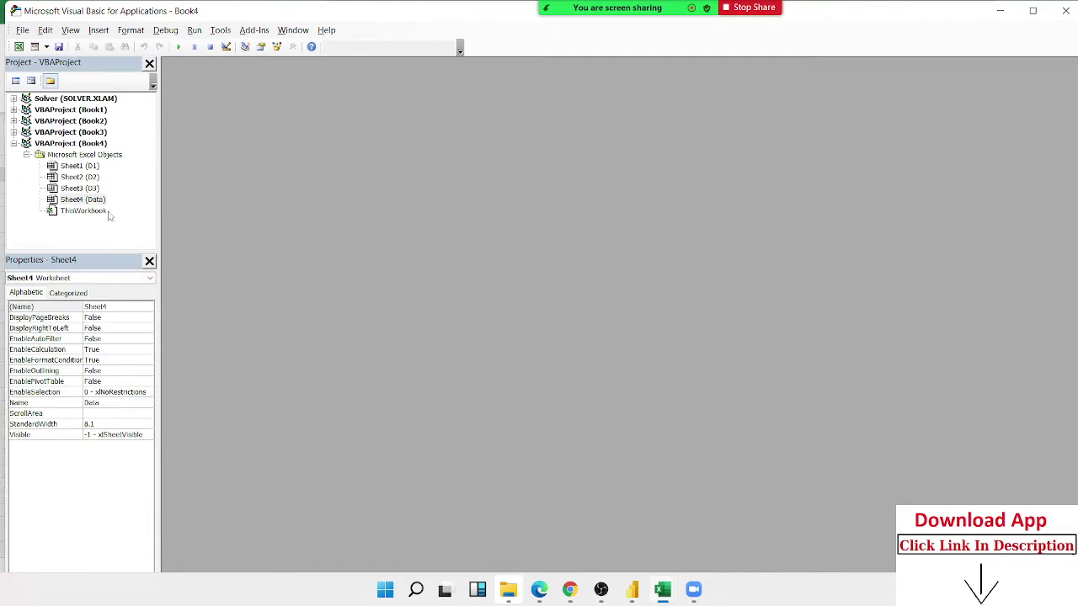
click(101, 31)
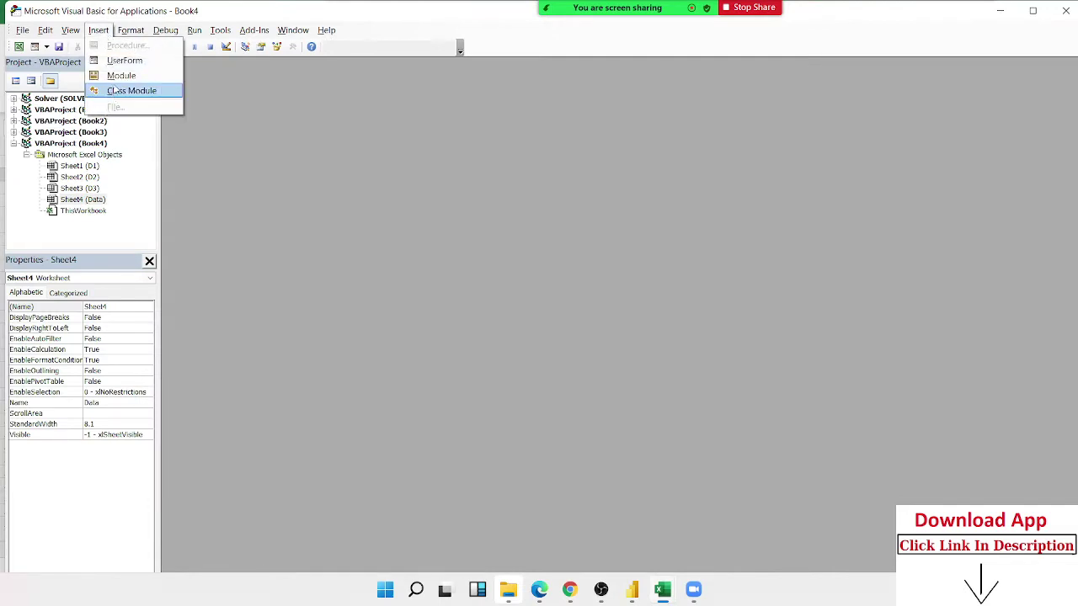
click(120, 75)
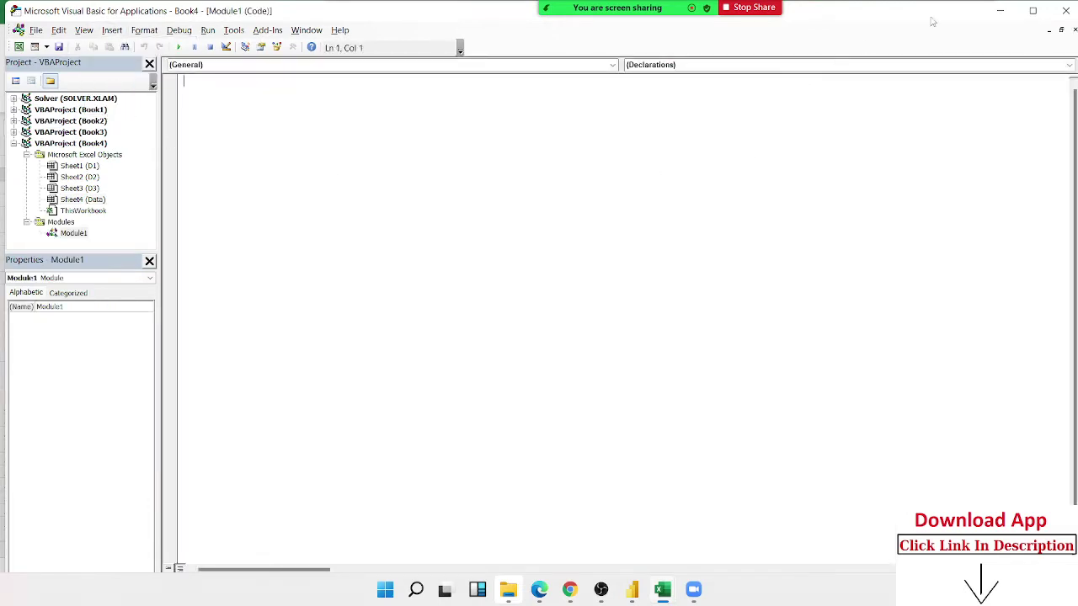
mouse_move(1032, 11)
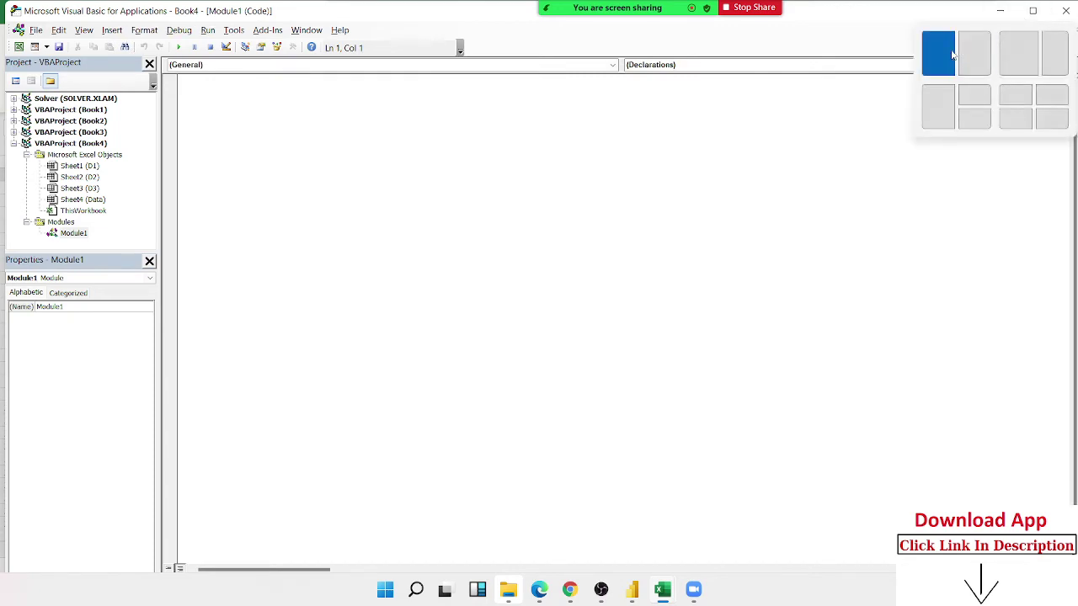
Snap the VBA editor to the left half with the Book4 workbook on the right.
click(951, 55)
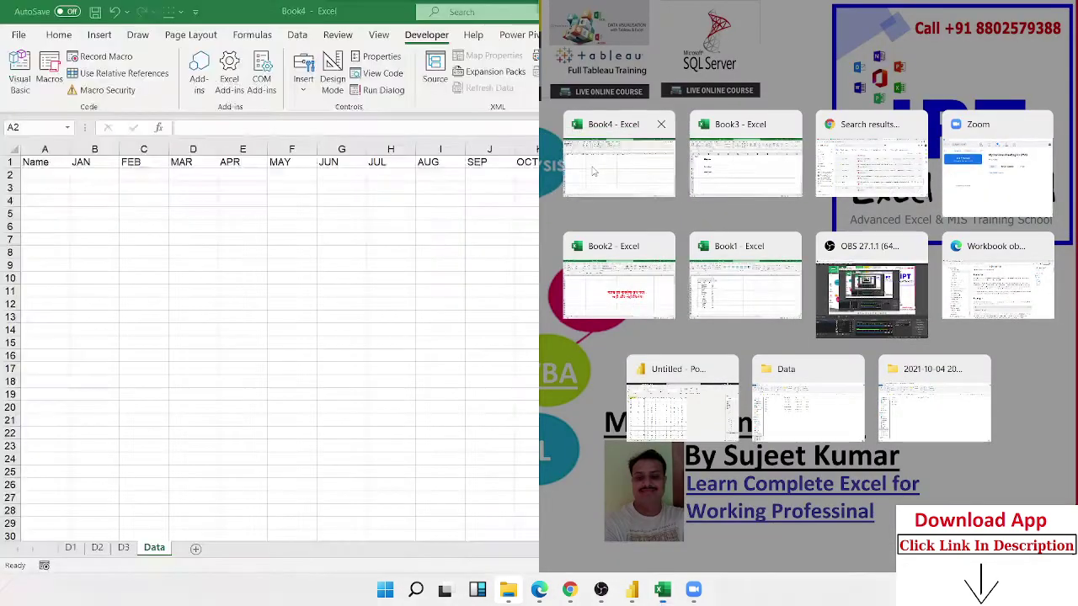
click(593, 172)
click(197, 123)
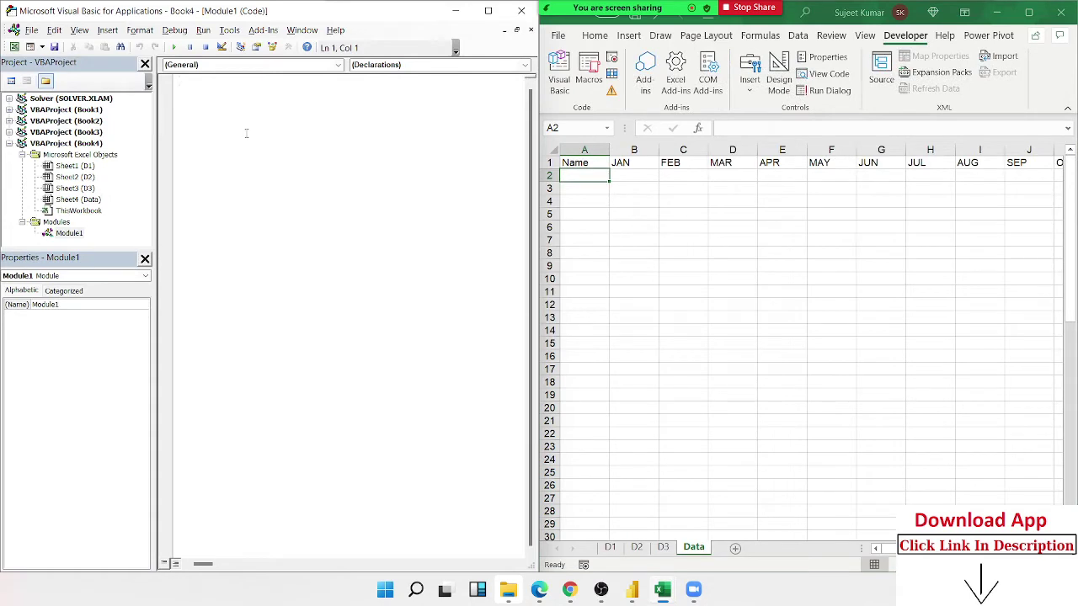
Declare 'Sub compya' in Module1 so End Sub is added automatically.
text(Sub )
text(compya()
key(Return)
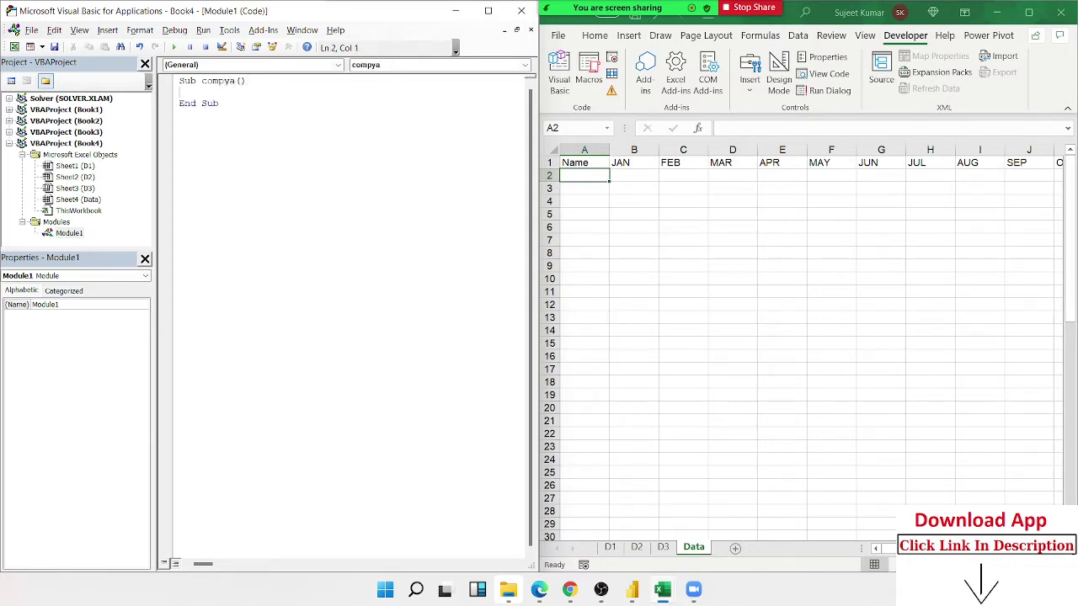
key(Return)
Check that compya appears in the Macros list, then add blank lines inside the procedure.
click(596, 91)
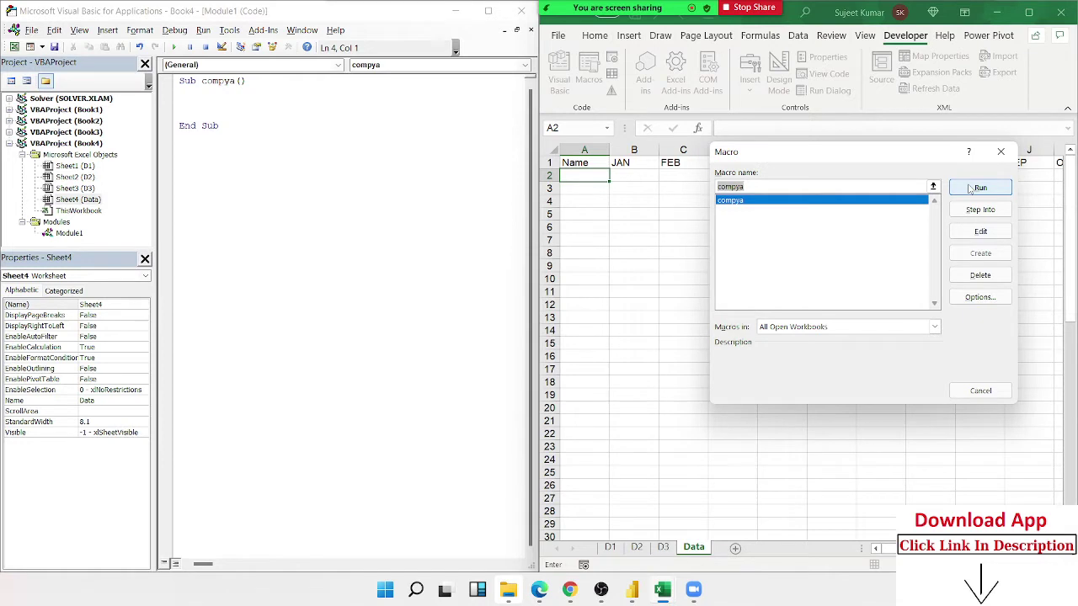
click(1000, 151)
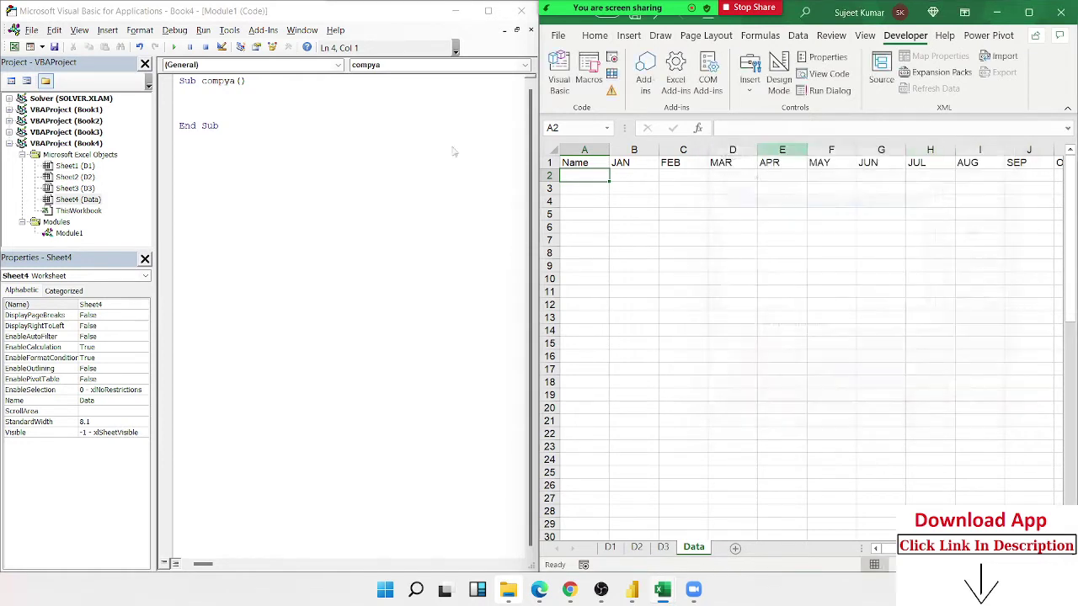
click(219, 93)
key(Return)
key(Return)
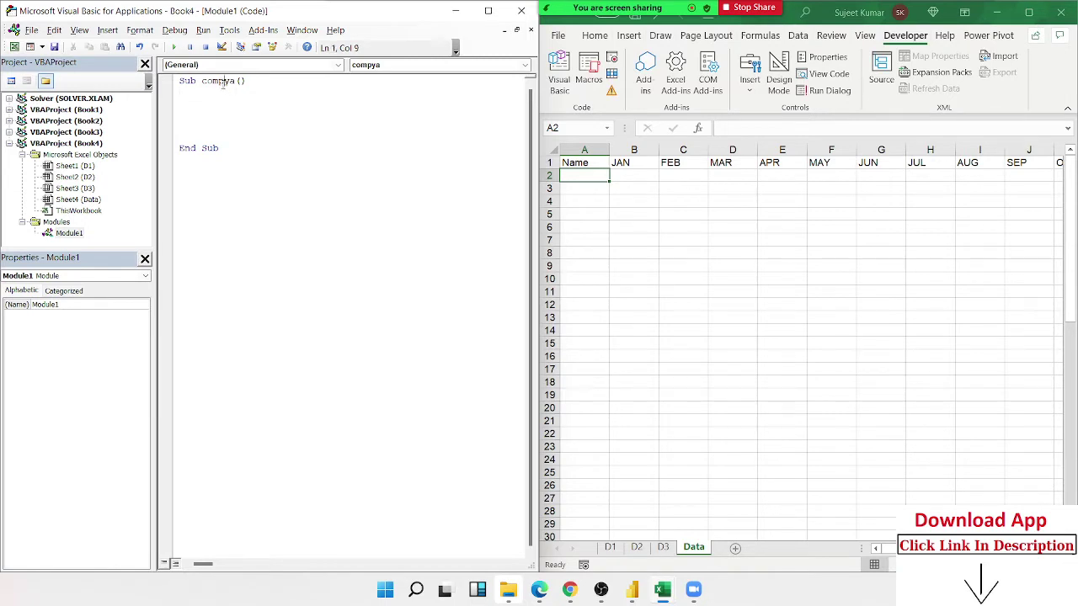
Rename the procedure from compya to CopyA.
double_click(218, 81)
key(BackSpace)
text(T_1)
key(BackSpace)
key(BackSpace)
key(BackSpace)
text(Puja)
key(BackSpace)
key(BackSpace)
key(BackSpace)
key(BackSpace)
text(CopyA)
Add Sheets("D1").Select as the first statement under Sub CopyA().
click(237, 121)
key(Up)
key(Up)
mouse_move(539, 590)
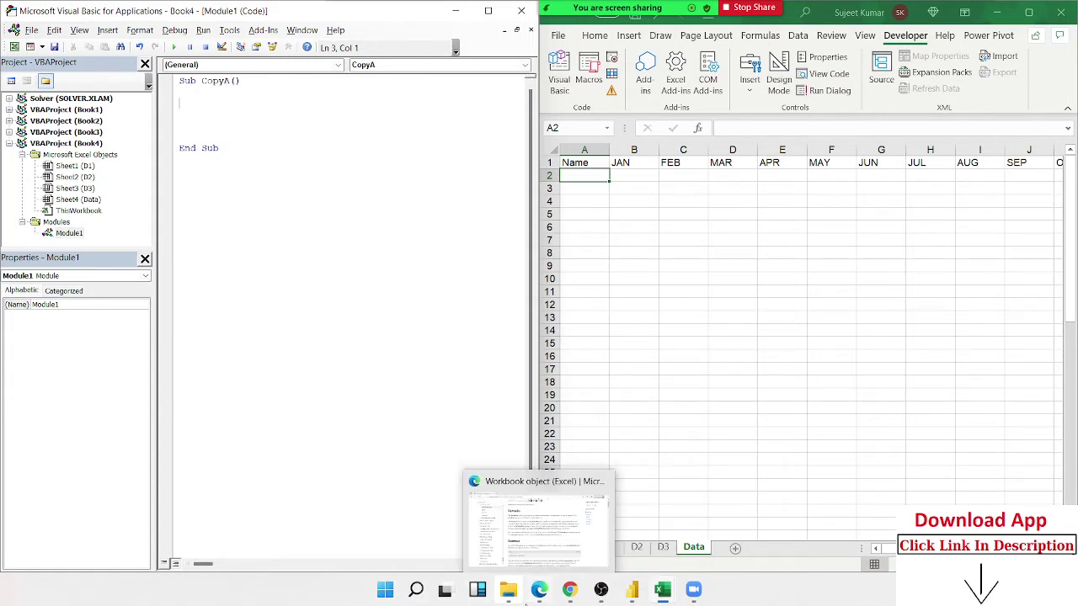
click(697, 253)
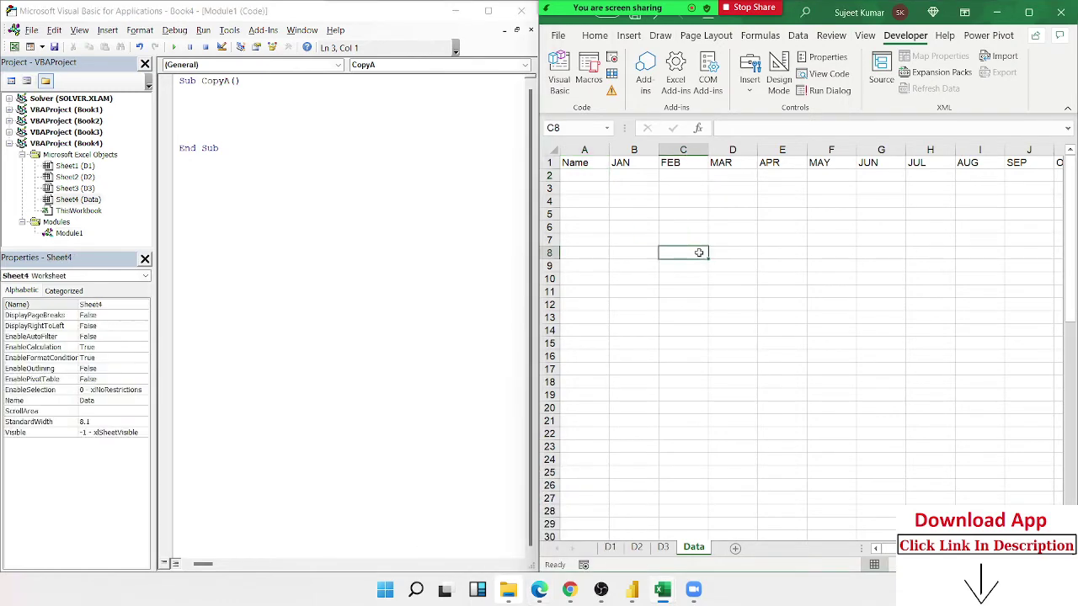
click(610, 547)
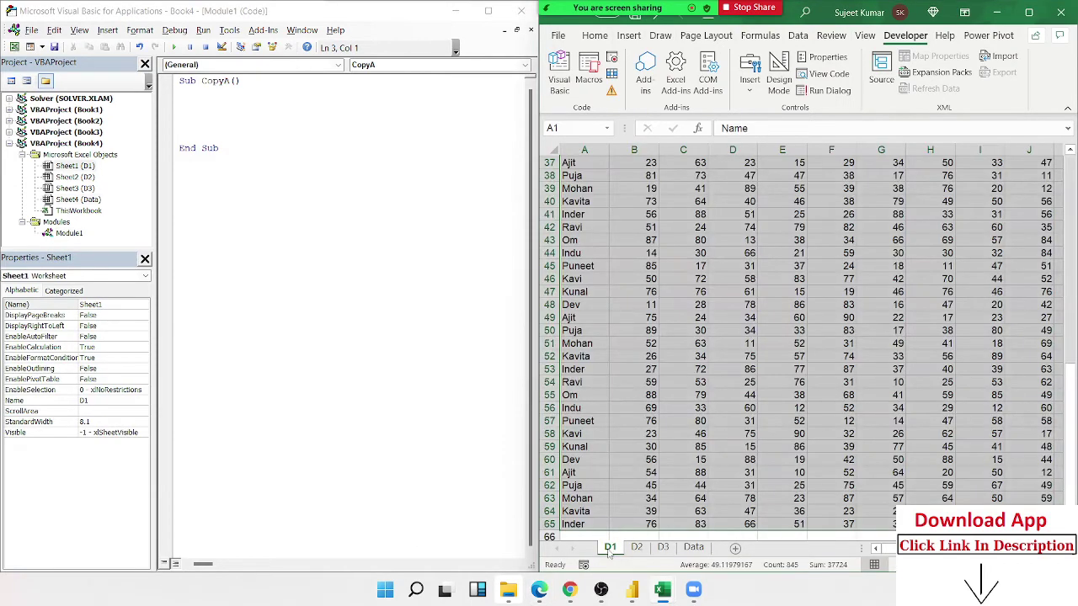
click(214, 104)
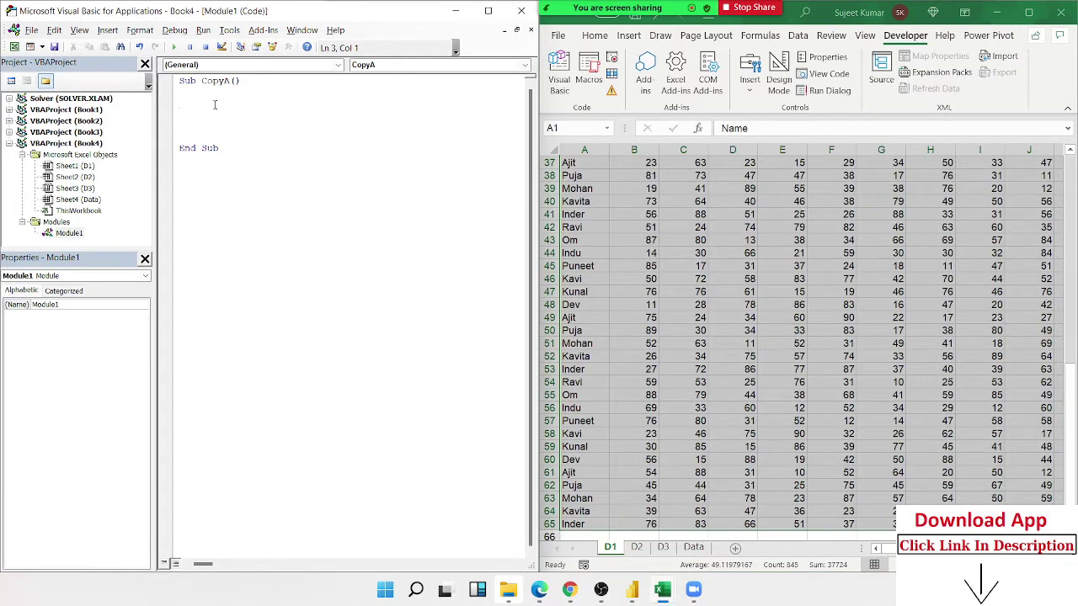
text(sheets()
text("D1)
text(")
text().)
text(select)
On sheet D1, manually select and copy the data block to show what the code will copy.
key(Return)
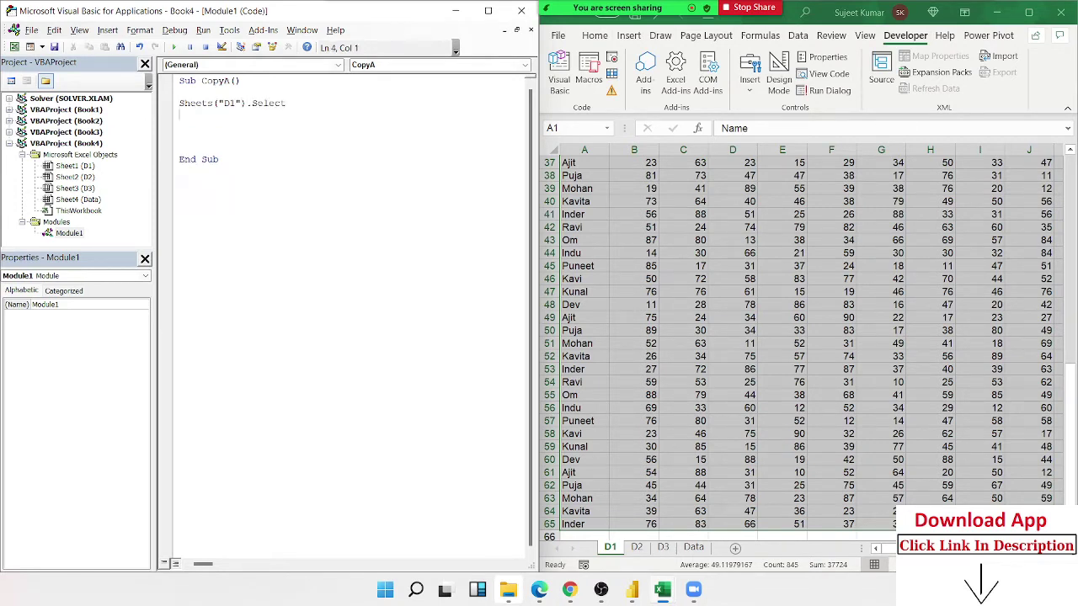
click(570, 189)
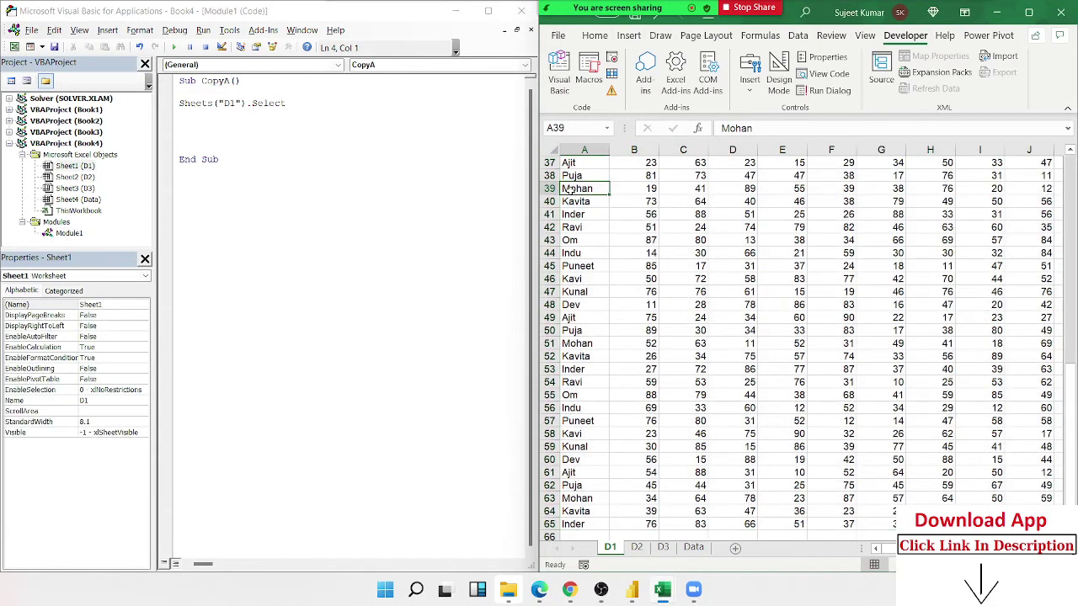
scroll(570, 190, up, 10)
scroll(570, 189, up, 2)
key(ctrl+shift+End)
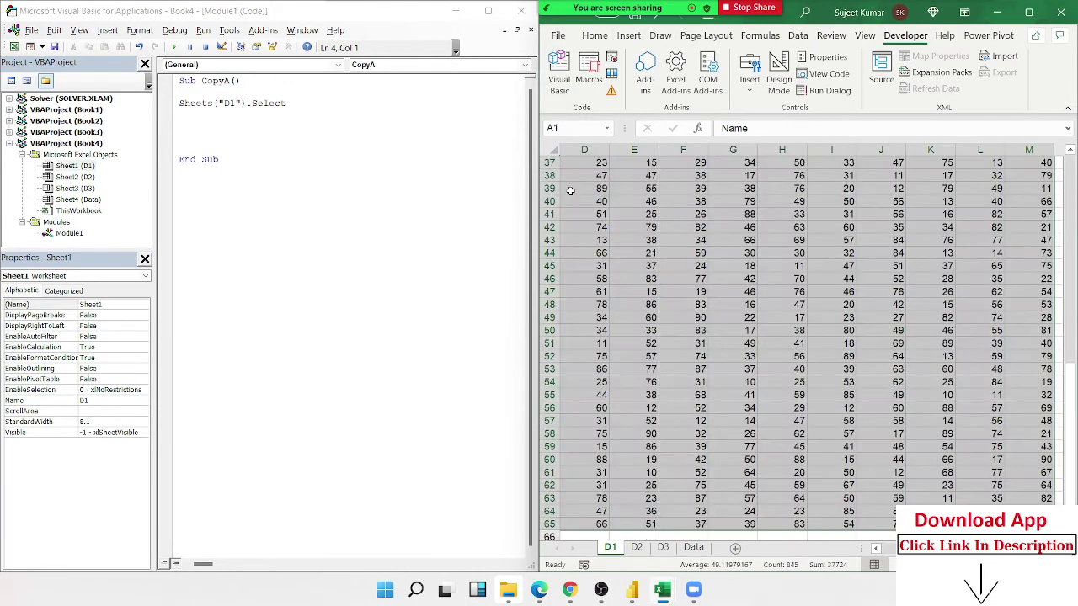
key(ctrl+c)
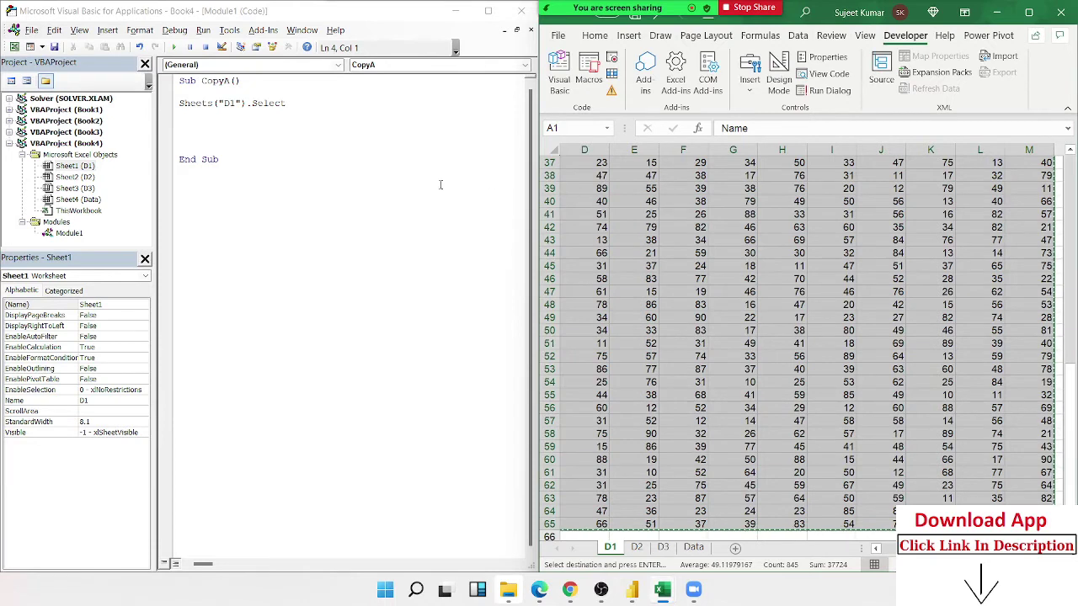
Add the statement Range("A1").CurrentRegion.Copy below the D1 select line.
click(203, 118)
text(ra)
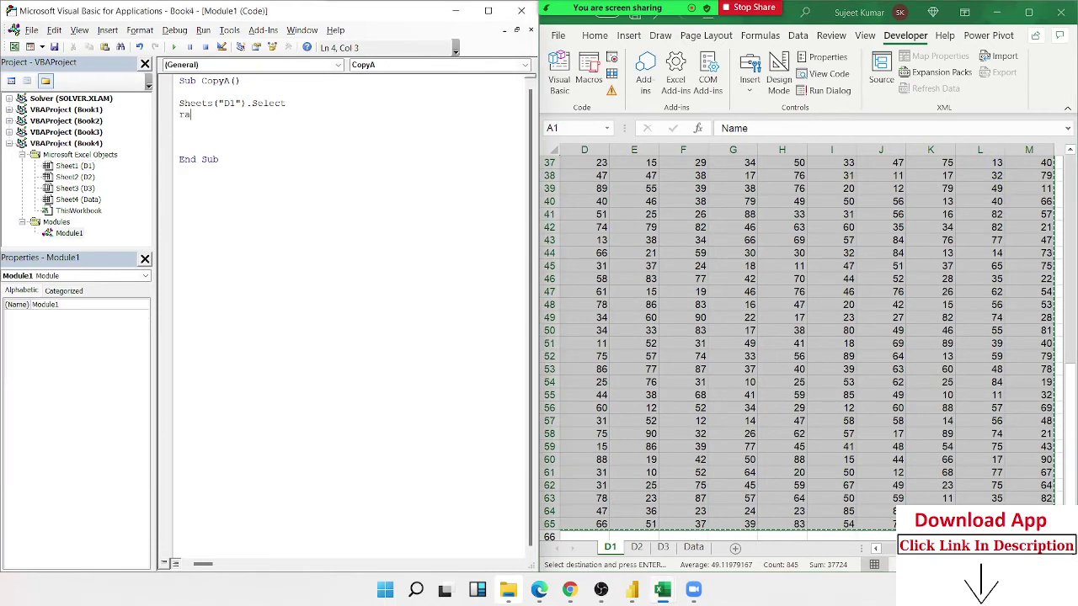
text(nge(")
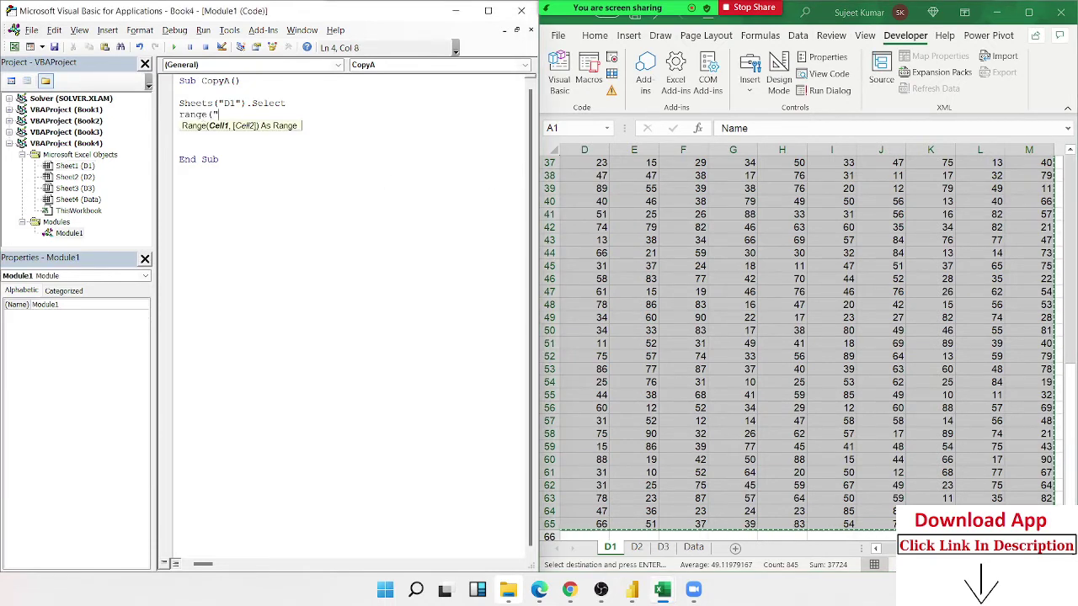
text(A1)
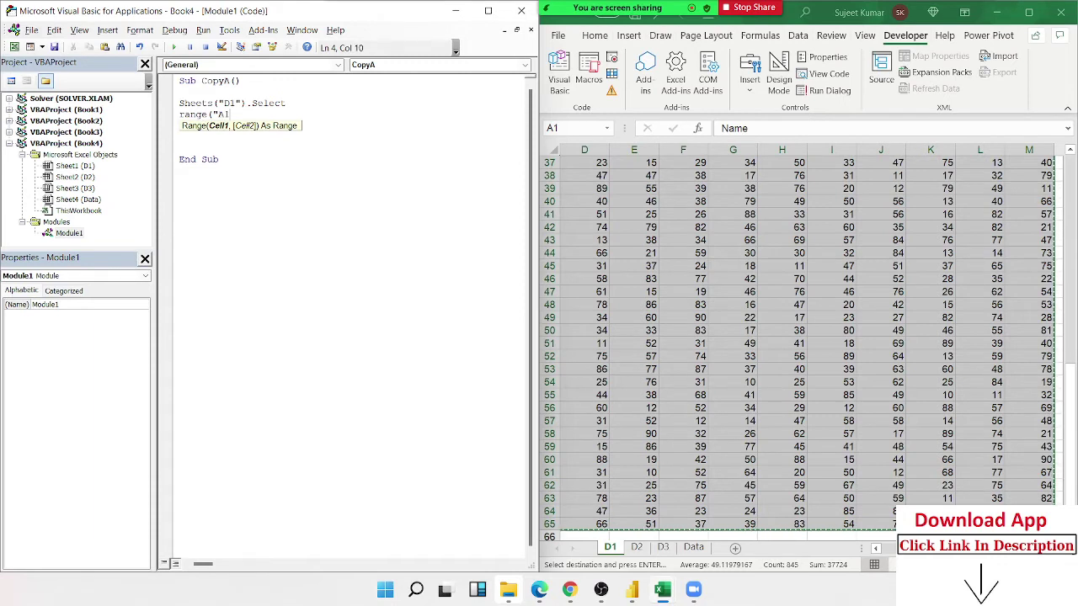
text(").)
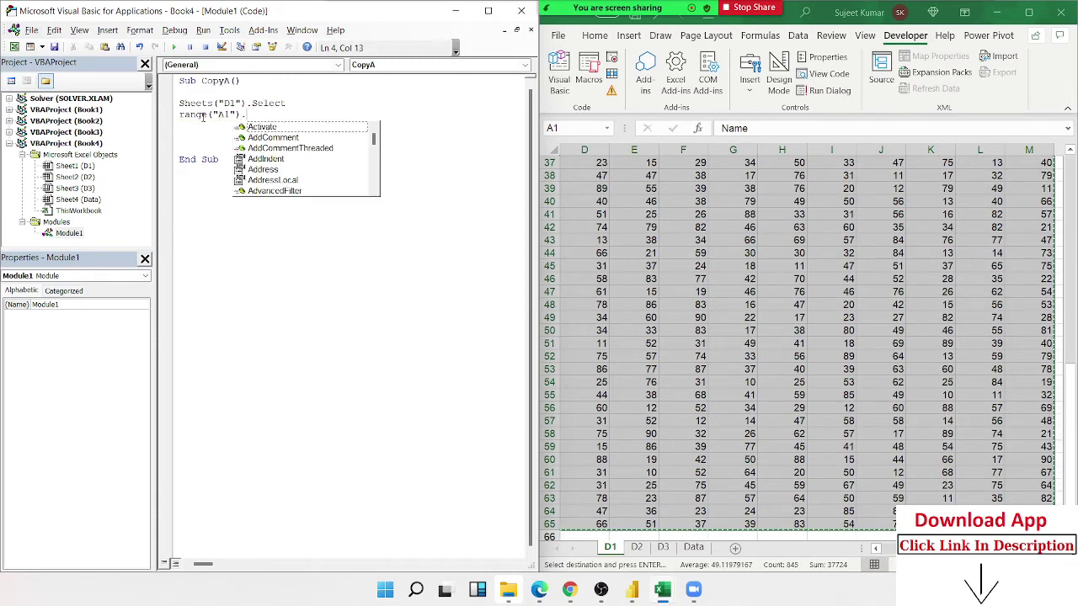
text(cu)
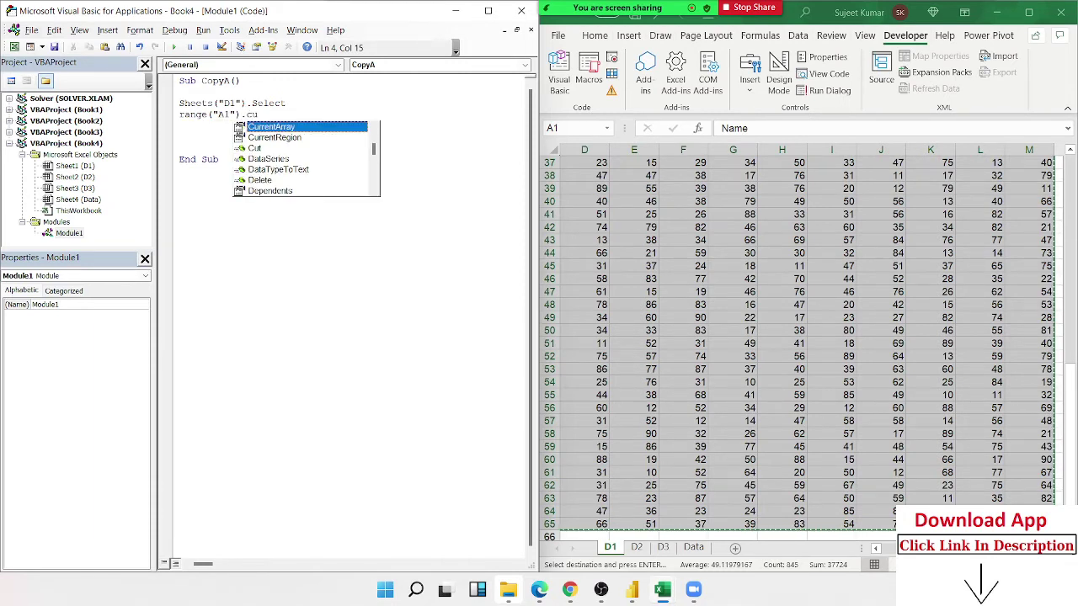
key(Down)
key(Tab)
text(.co)
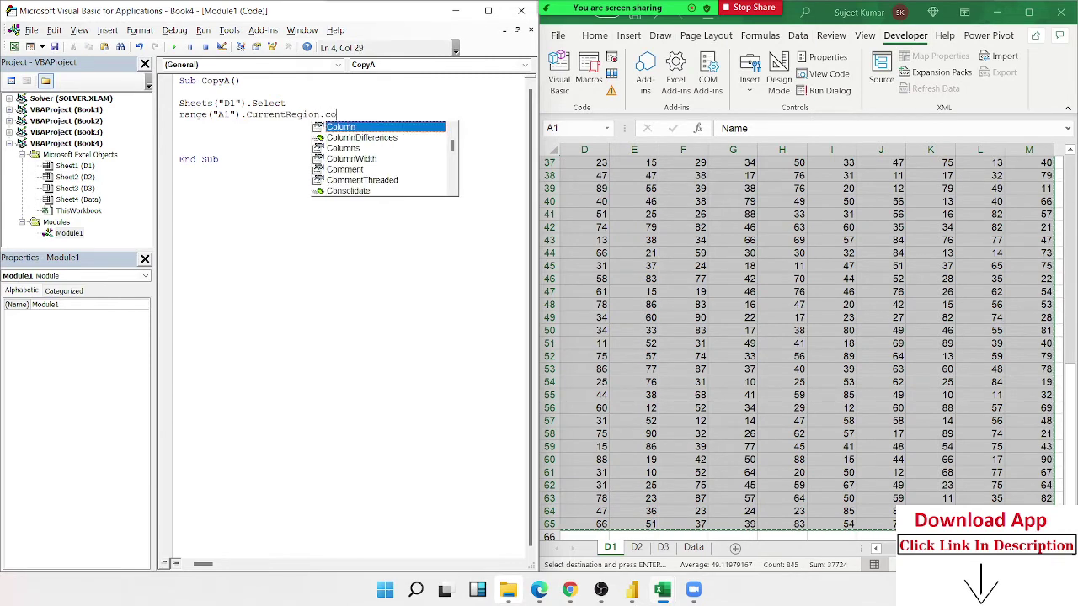
text(py)
key(Tab)
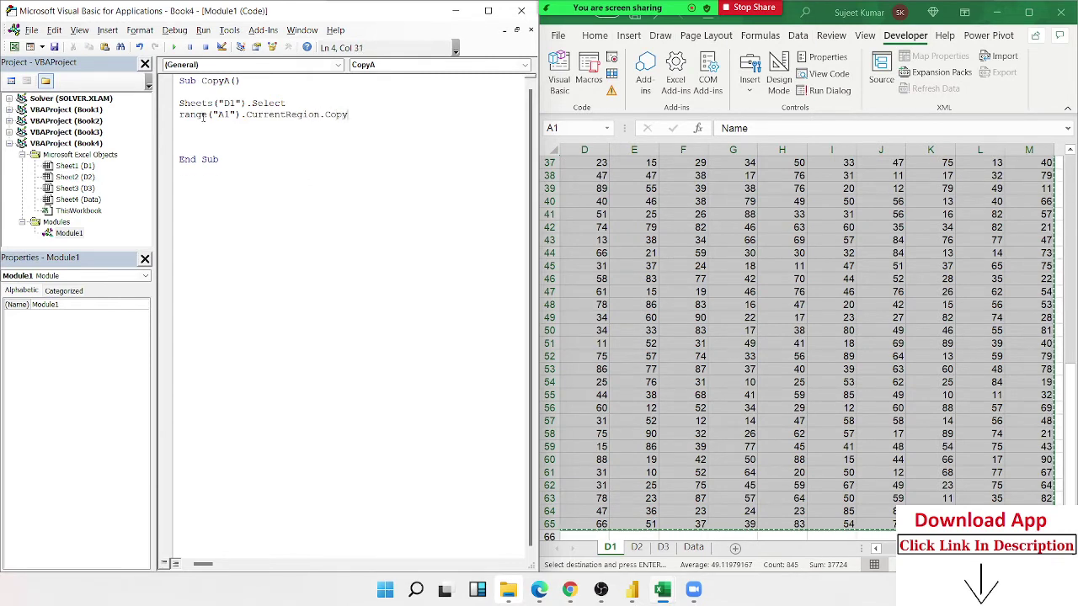
key(Return)
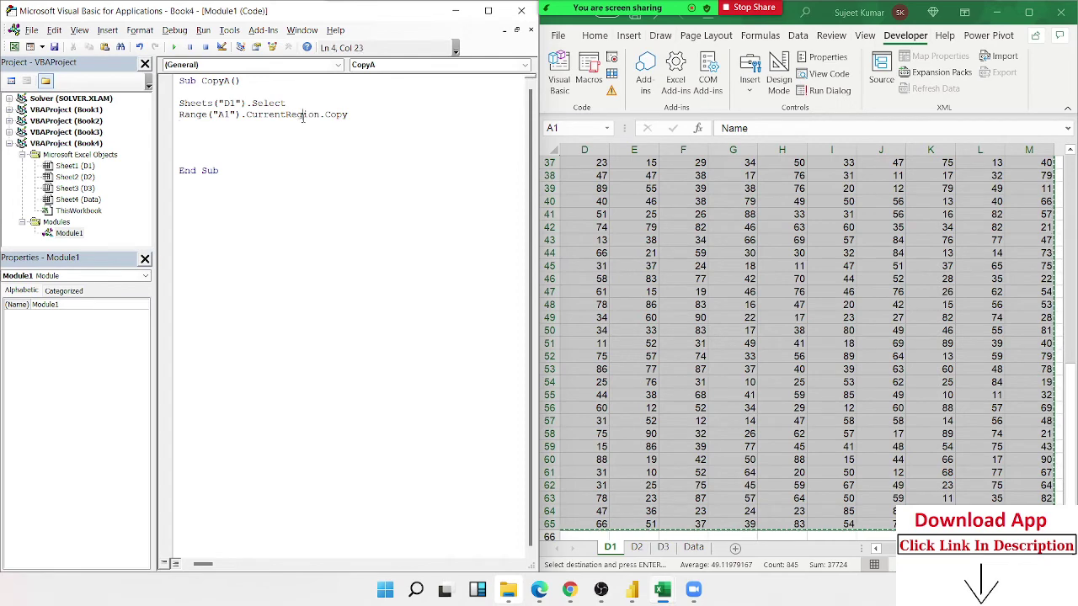
Add a Sheets("D2").Select statement on the next line.
click(348, 114)
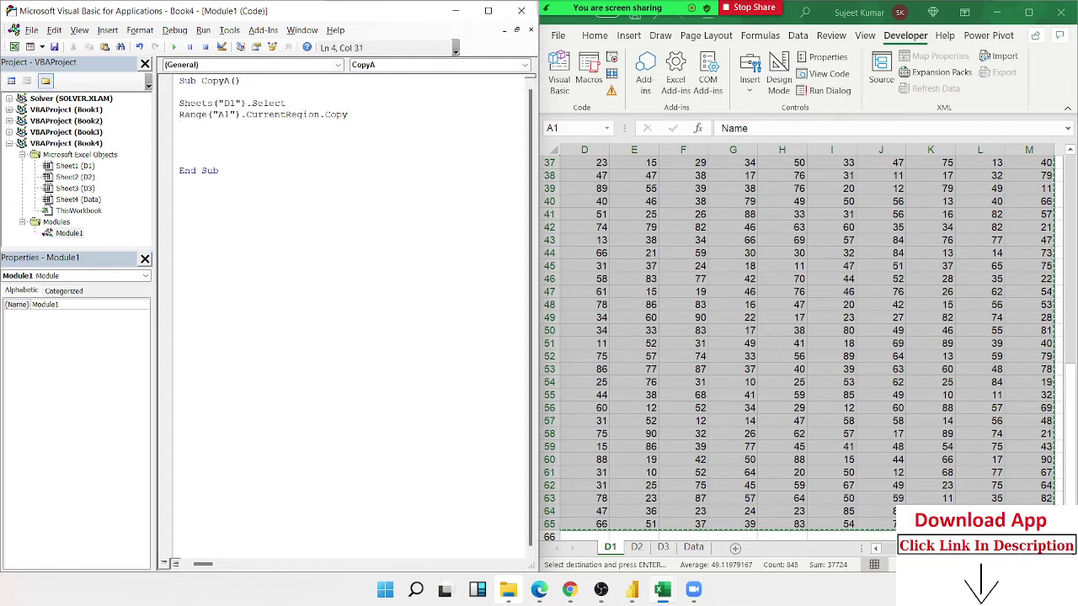
click(693, 548)
click(584, 188)
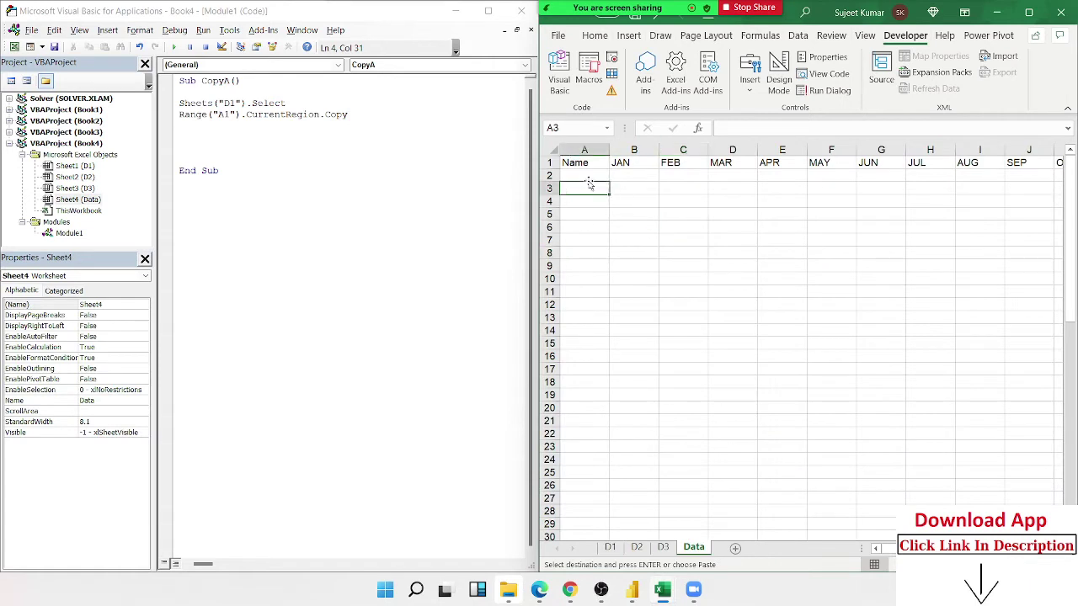
click(203, 128)
text(s)
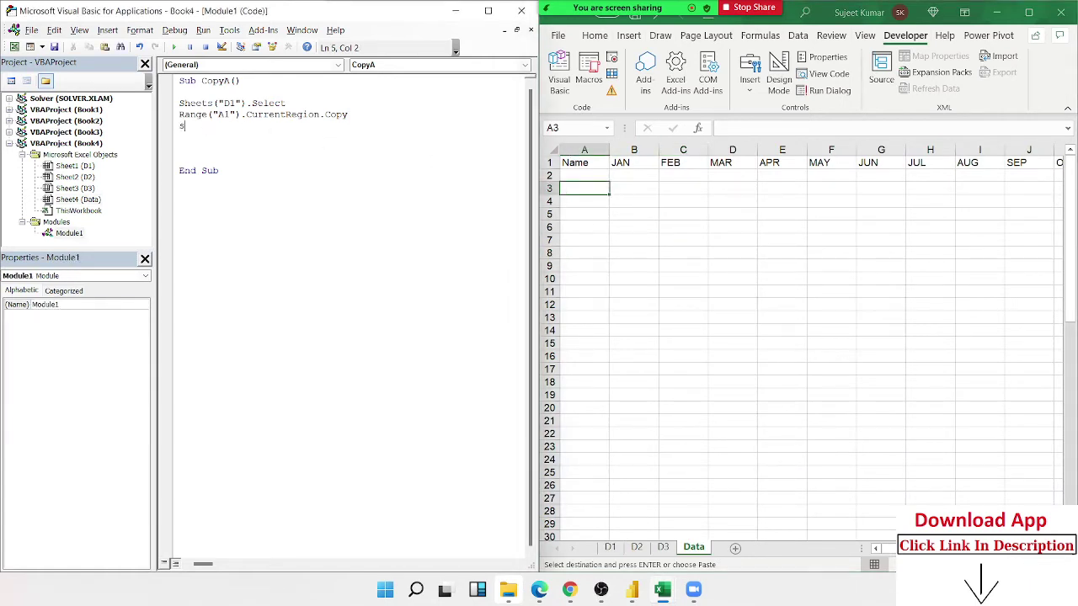
text(heets()
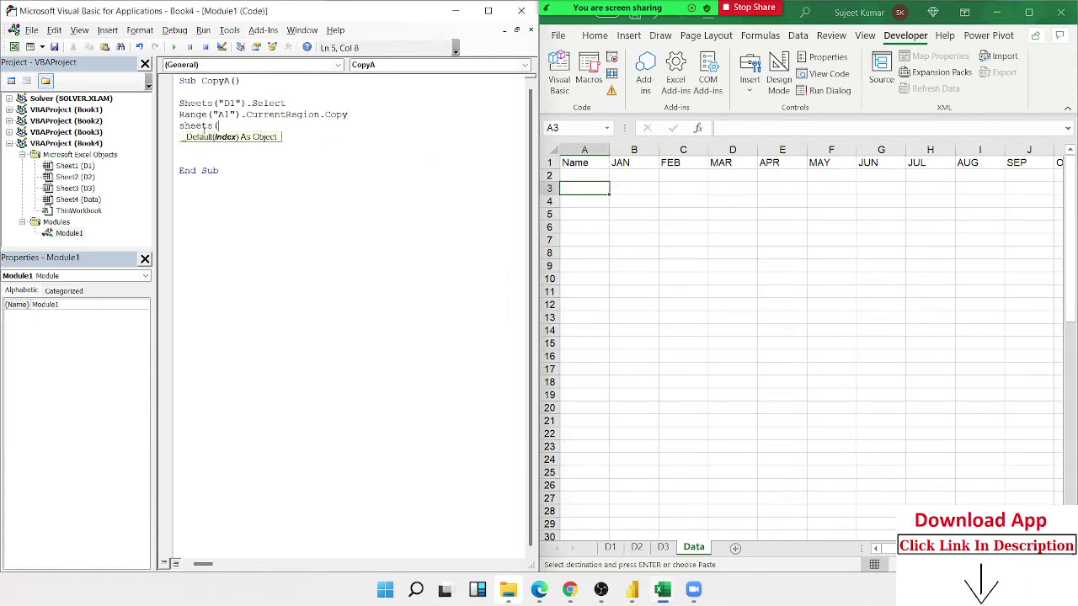
text("D)
text(2"))
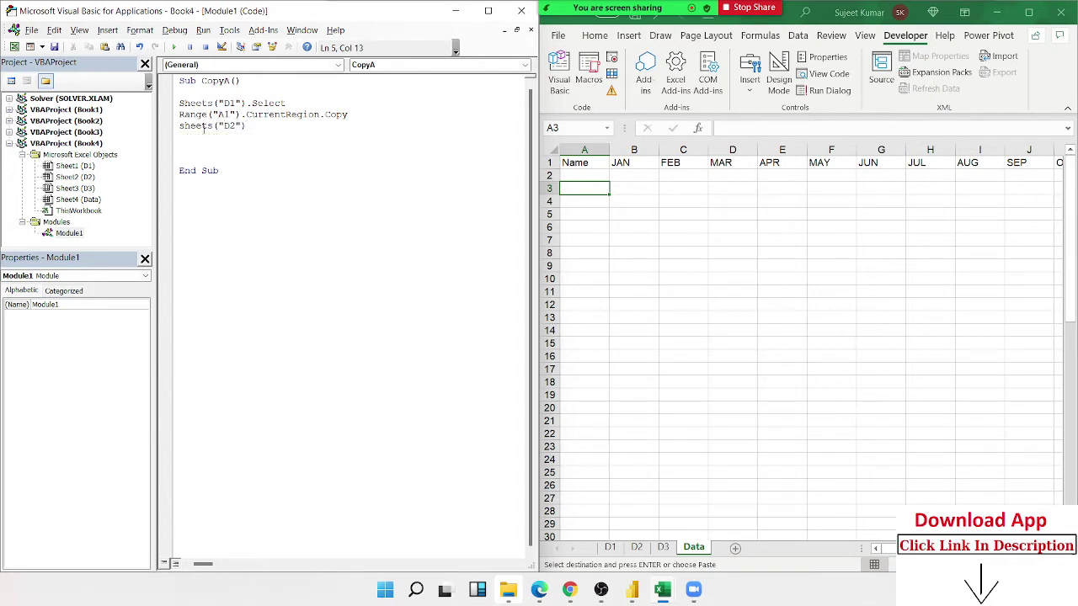
text(Selec)
text(t)
key(Return)
On the Data sheet, jump to cell A65000 through the Name Box.
click(598, 176)
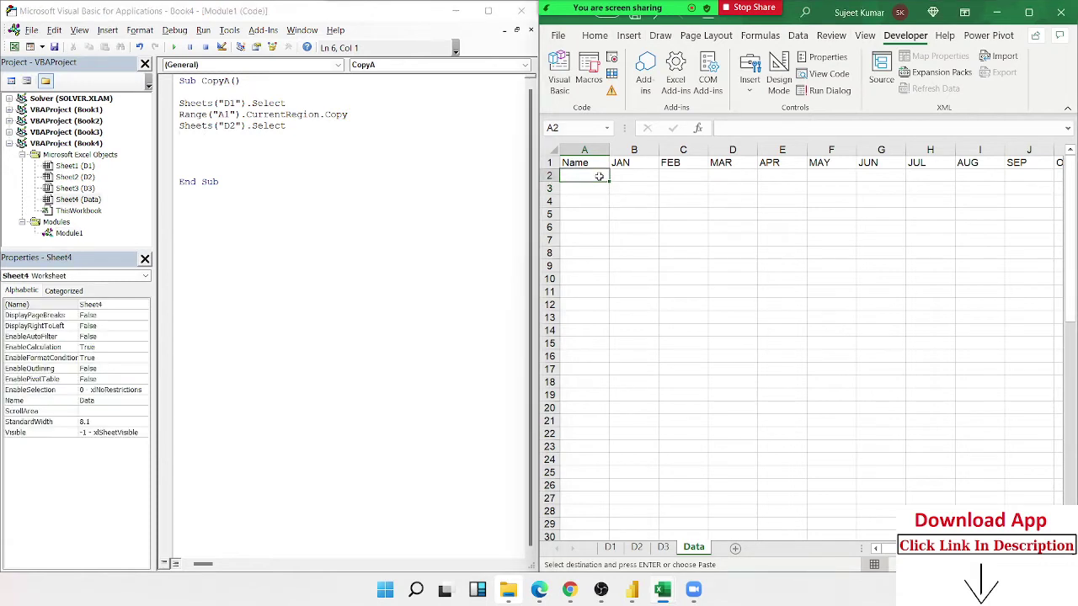
click(578, 130)
text(a65)
text(000)
key(Return)
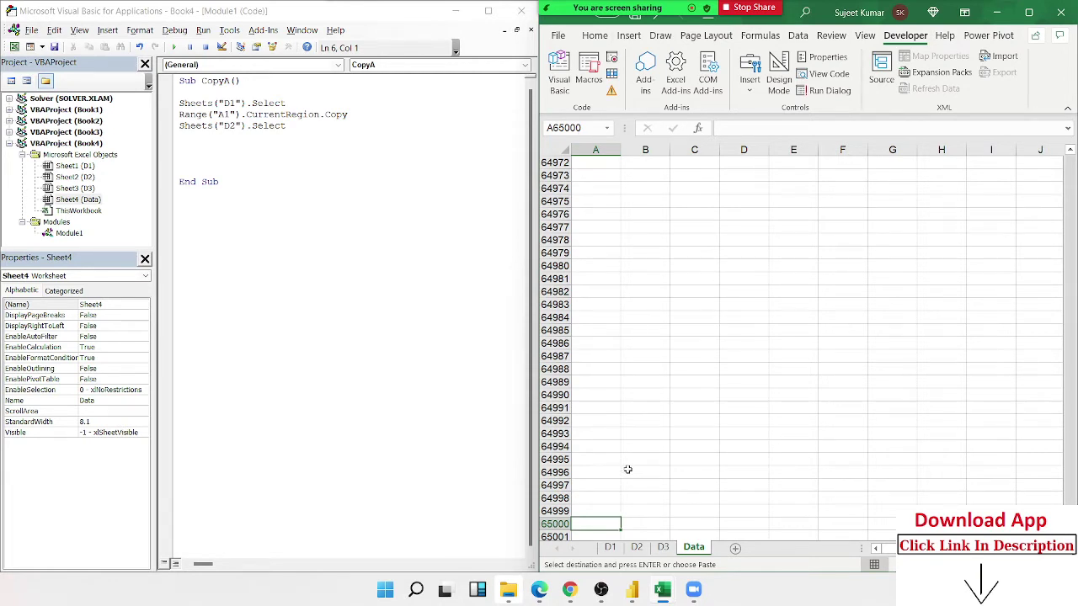
Start the paste line with Range("A650000").End(xlUp) to find Data's last used row.
key(ctrl+Home)
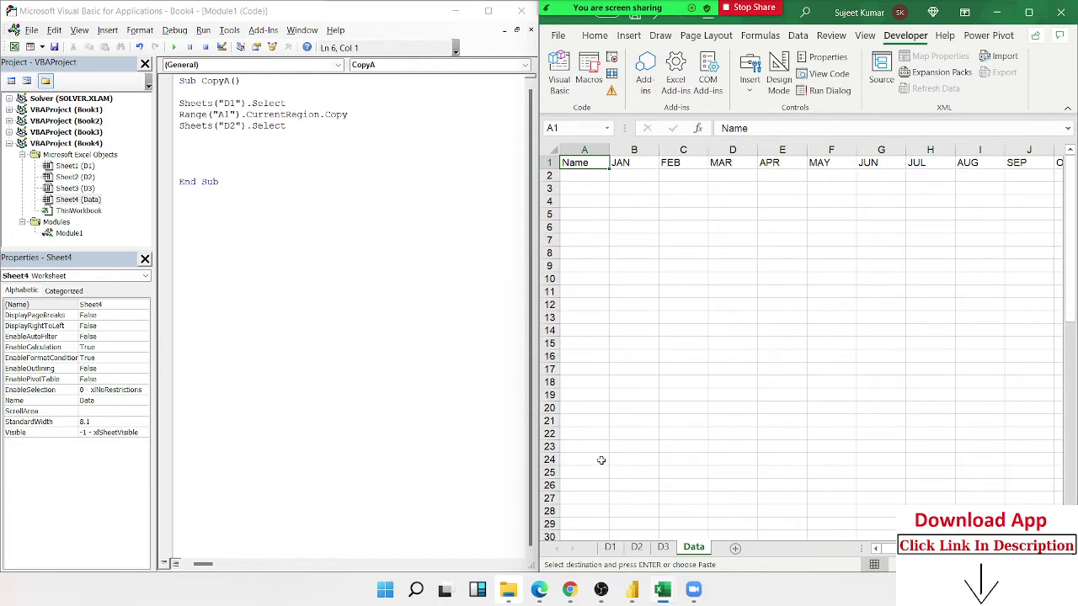
click(210, 147)
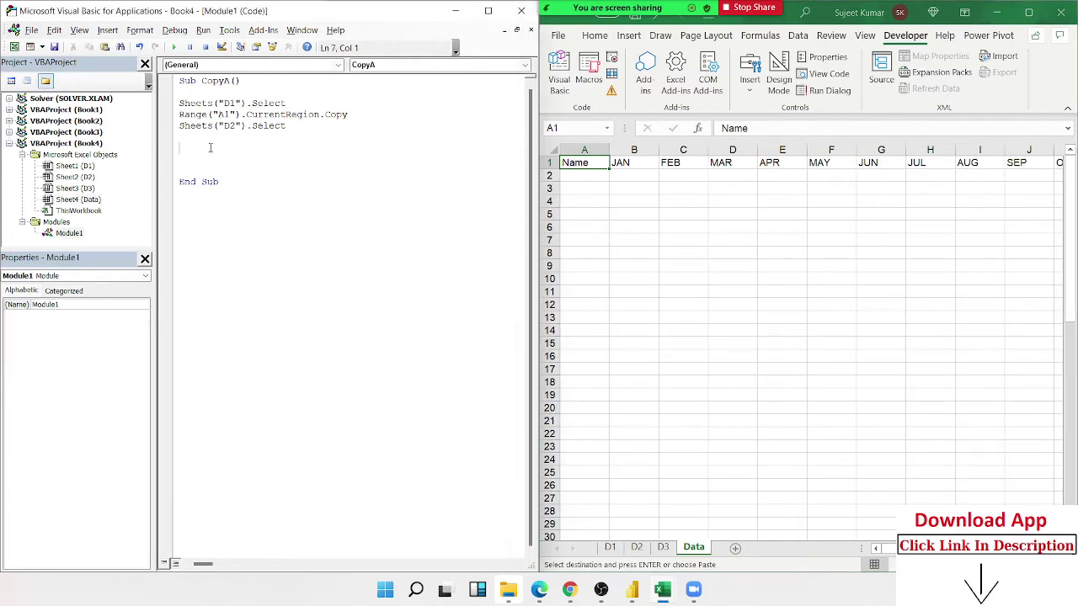
text(range)
text(("A6)
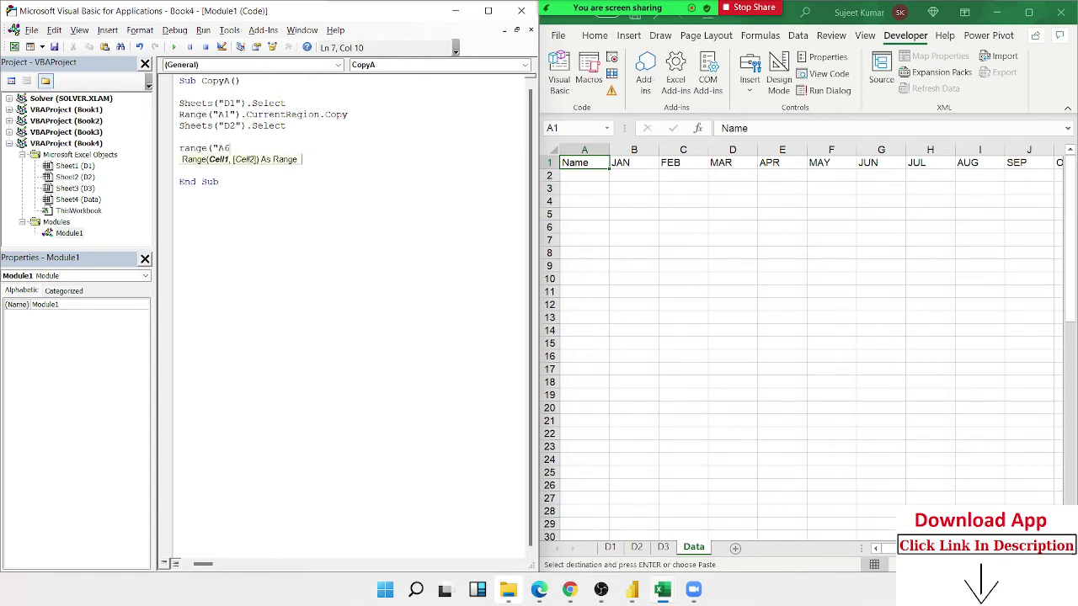
text(50000"))
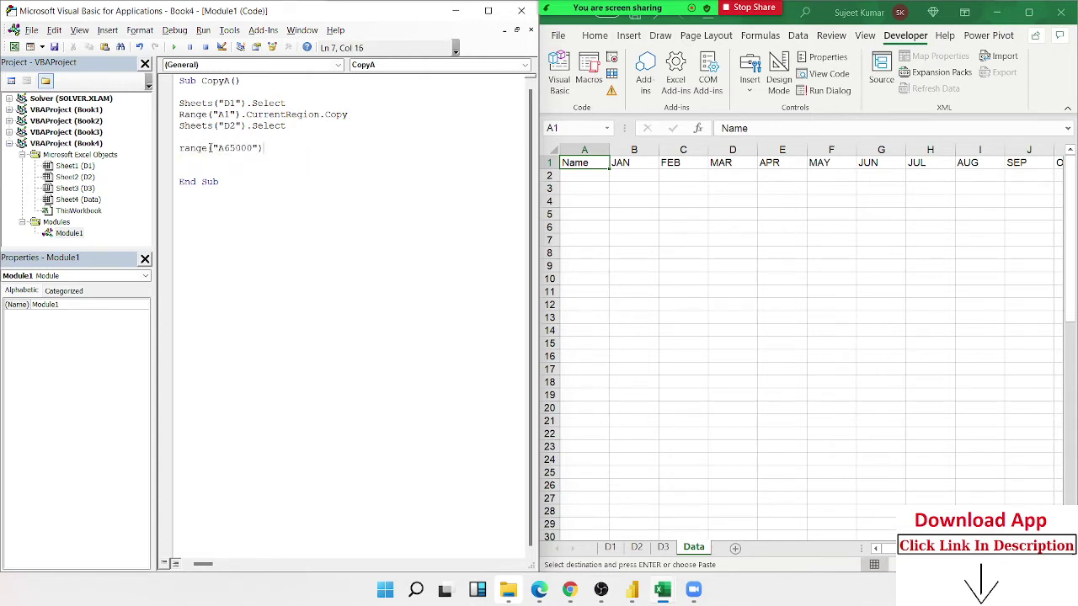
text(.End)
text((xlu)
key(Tab)
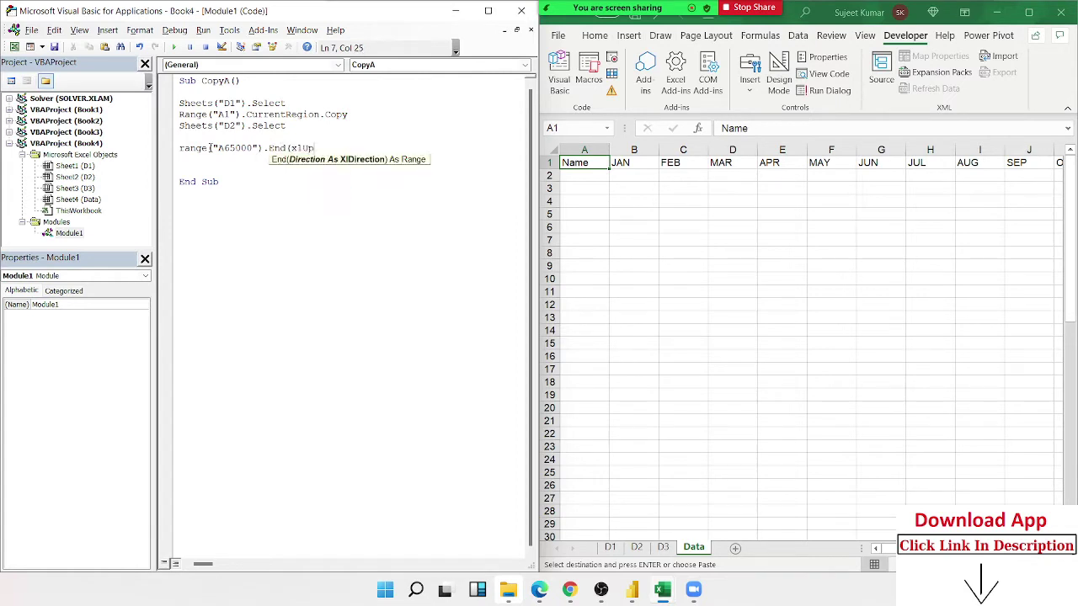
text())
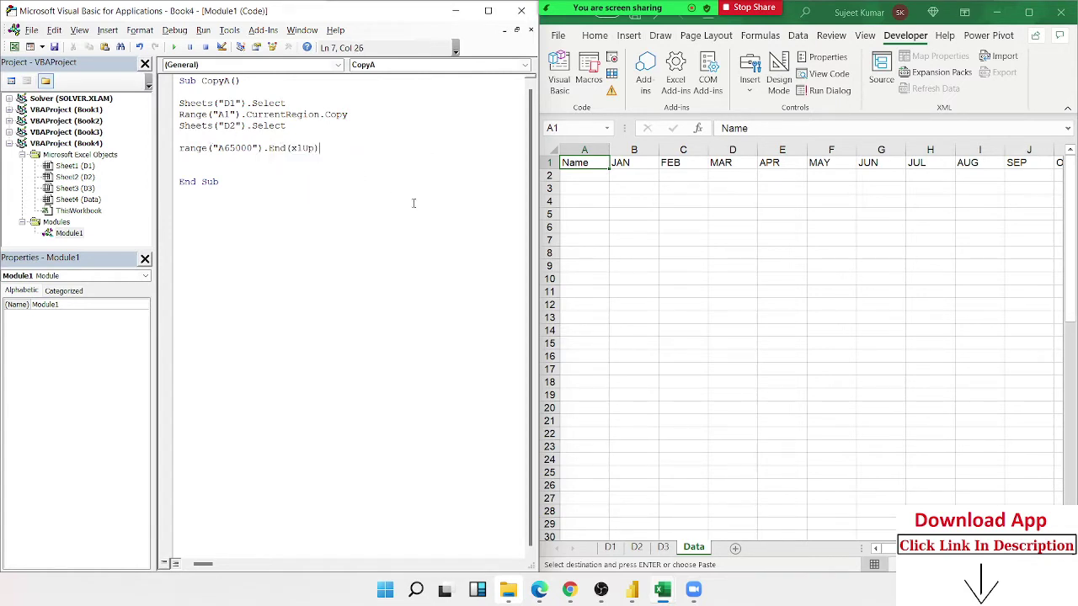
click(597, 175)
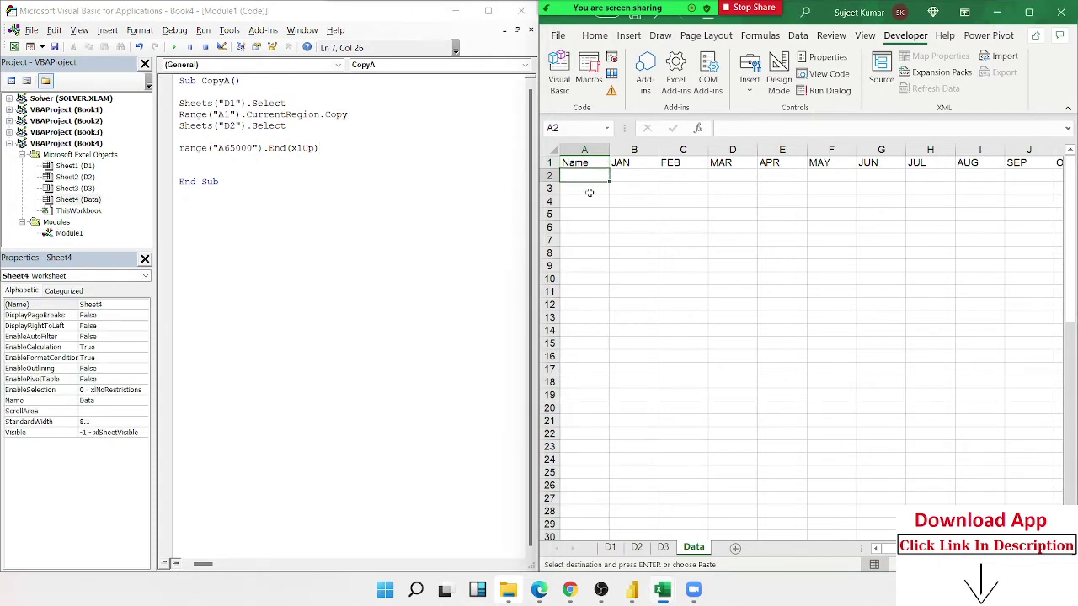
click(345, 148)
Complete the line as .Offset(1,0).PasteSpecial with the values-only paste type.
text(.)
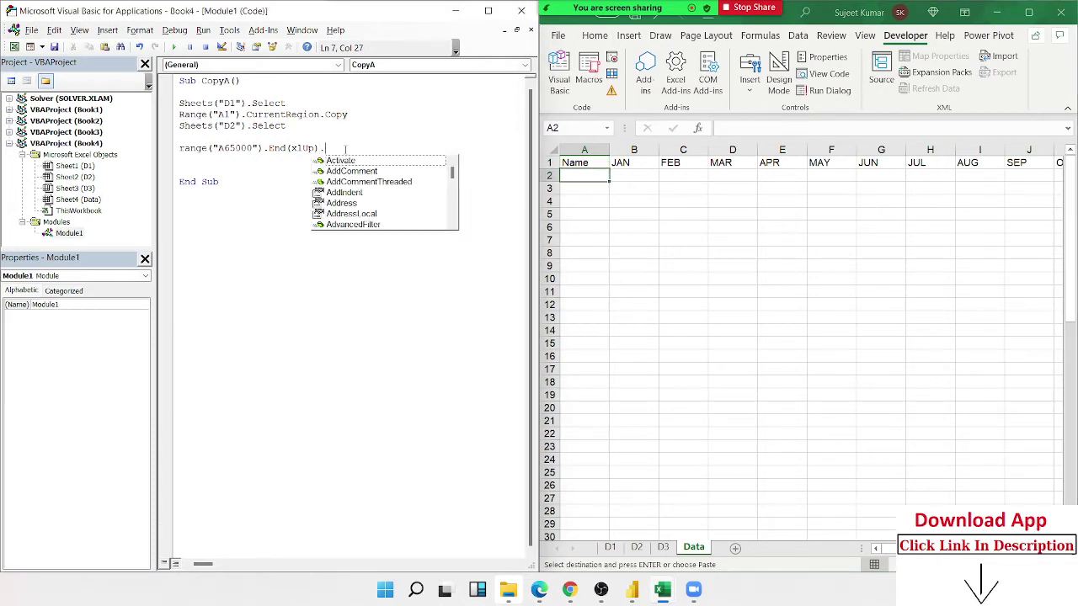
text(of)
key(Tab)
text(()
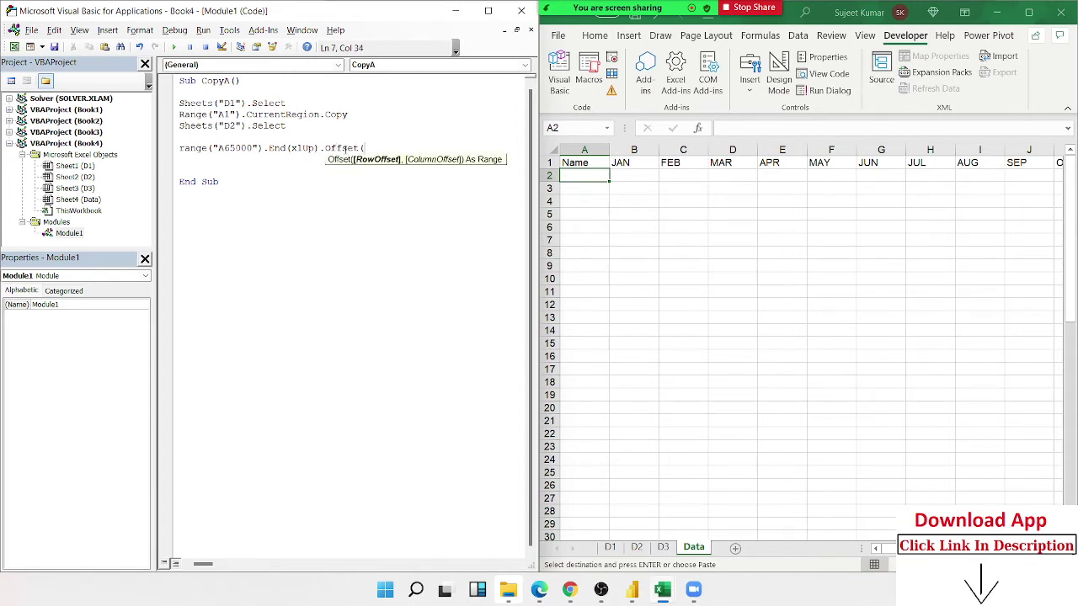
text(1,)
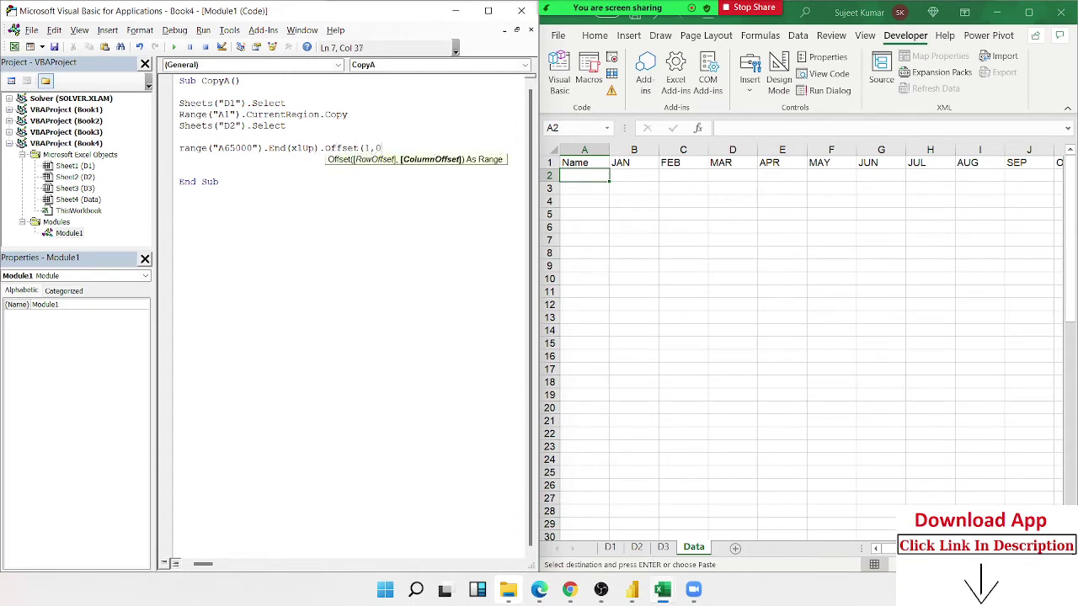
text(0).p)
key(Down)
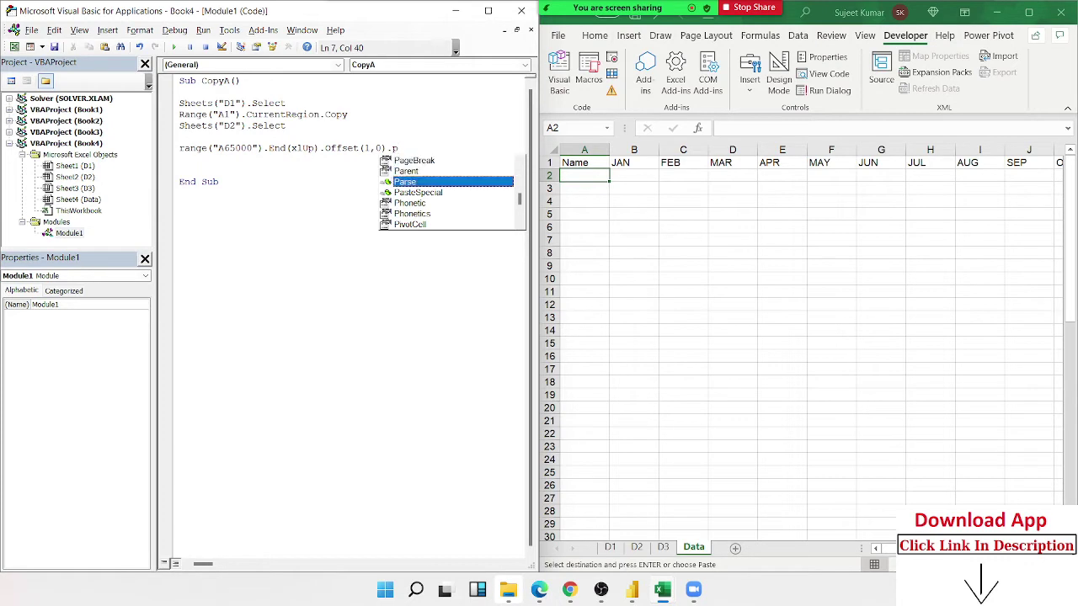
key(Down)
key(Down)
key(Tab)
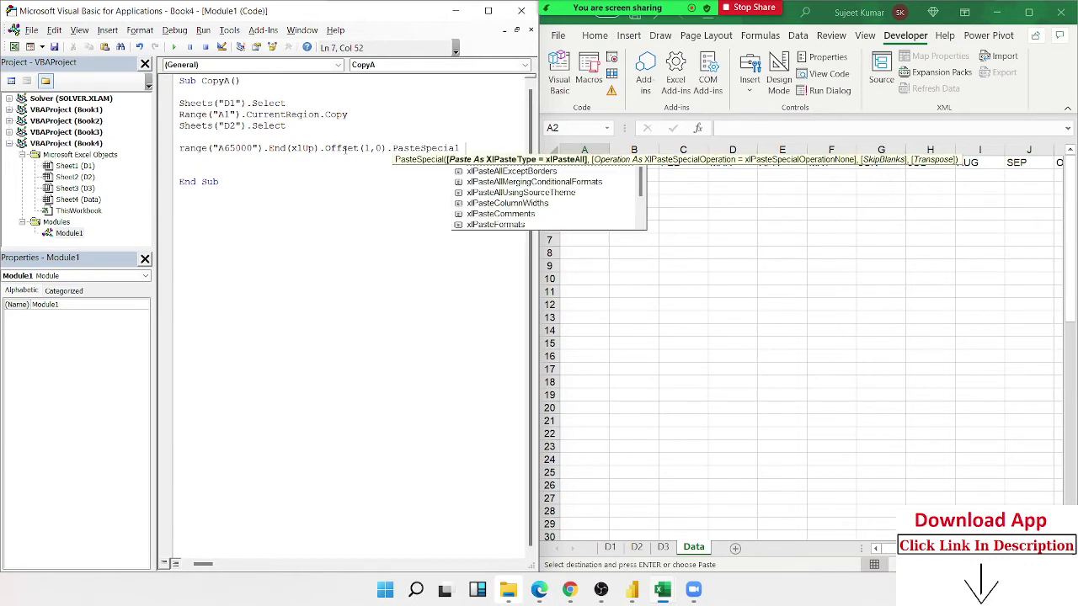
key(Down)
key(Down)
key(Down)
key(Down)
key(Down)
key(Down)
key(Down)
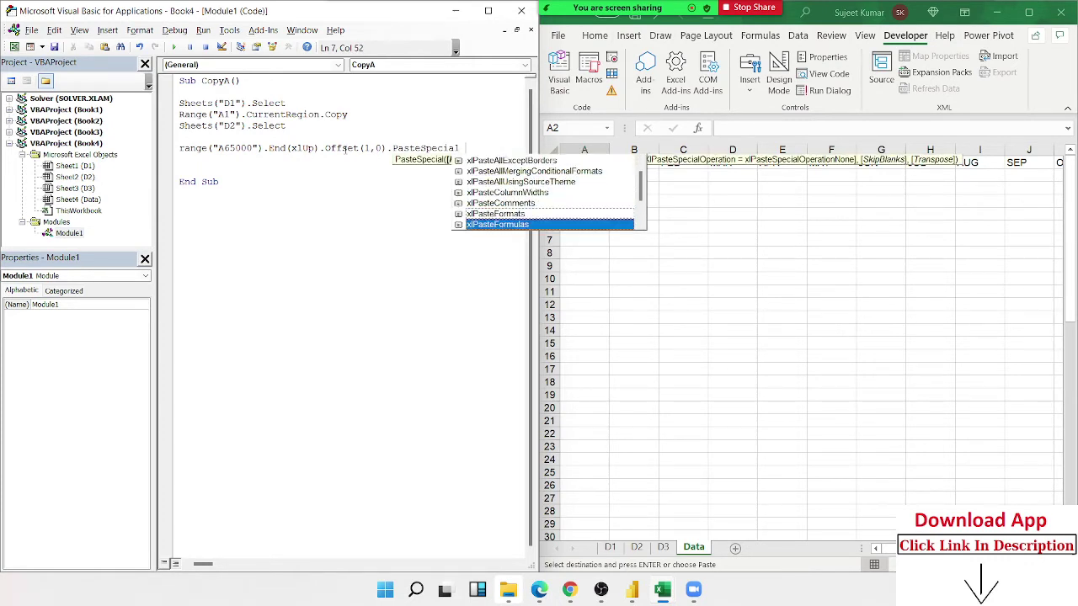
key(Down)
key(Down)
key(Down)
key(Down)
key(Up)
key(Tab)
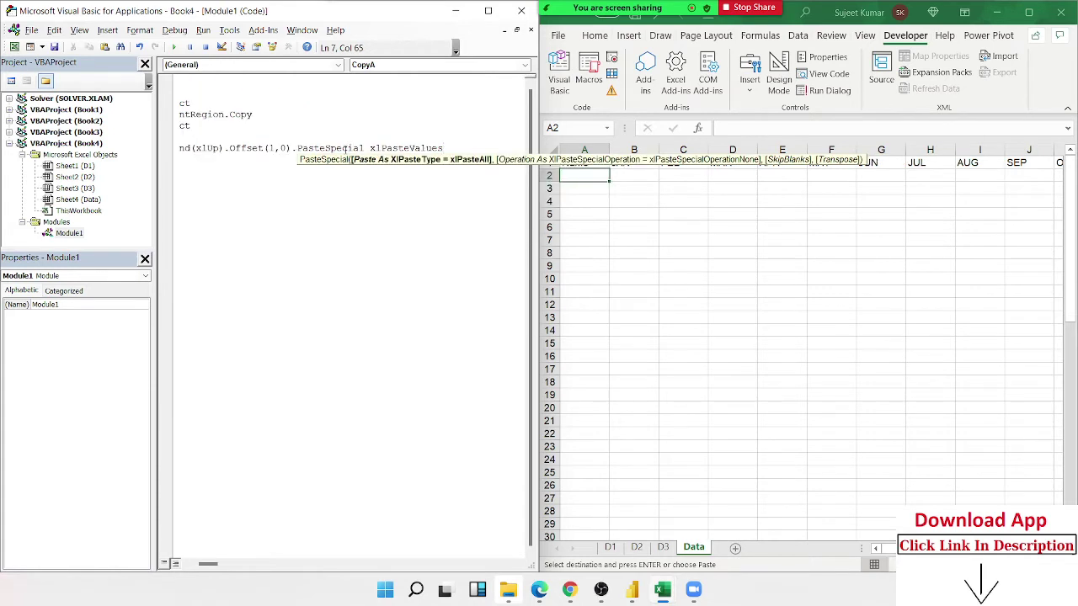
key(Return)
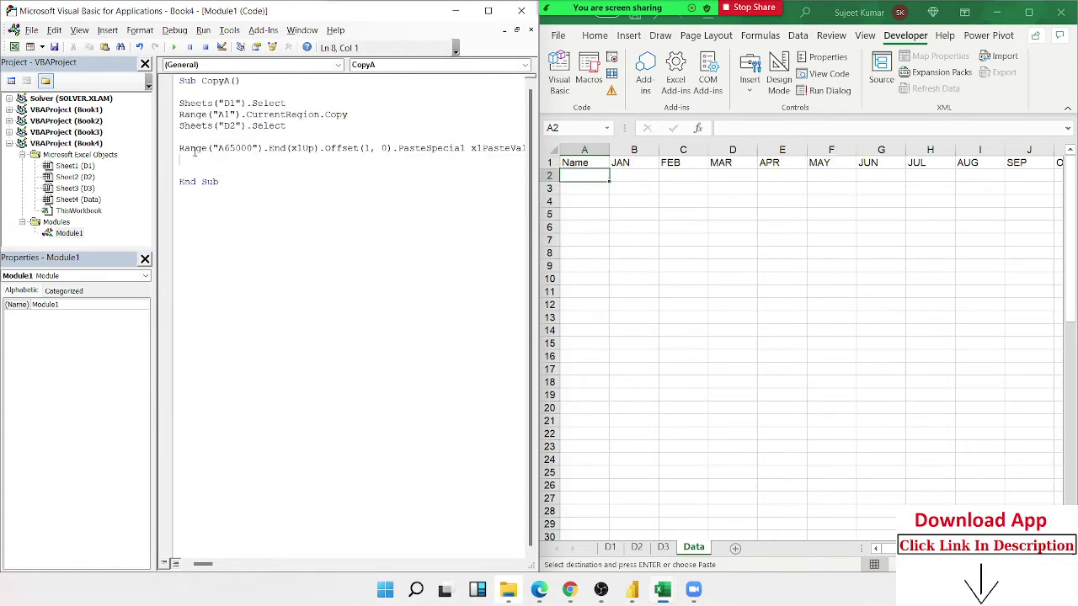
Remove the blank line so the paste statement sits directly under Sheets("D2").Select.
click(194, 149)
key(Home)
key(BackSpace)
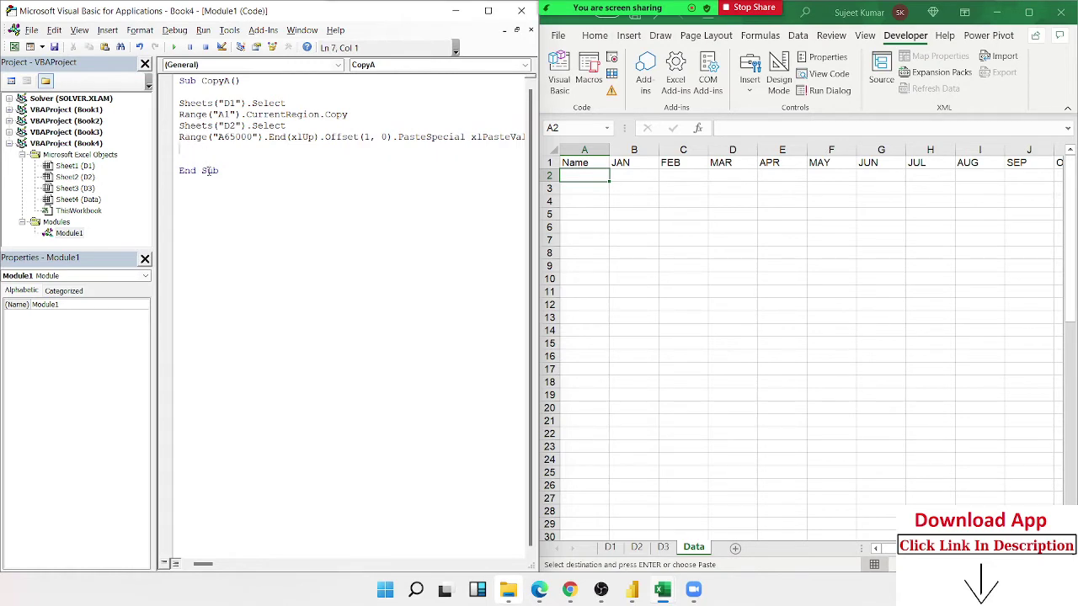
click(239, 125)
Change Sheets("D2").Select to Sheets("Data").Select.
key(BackSpace)
text(ata)
click(314, 150)
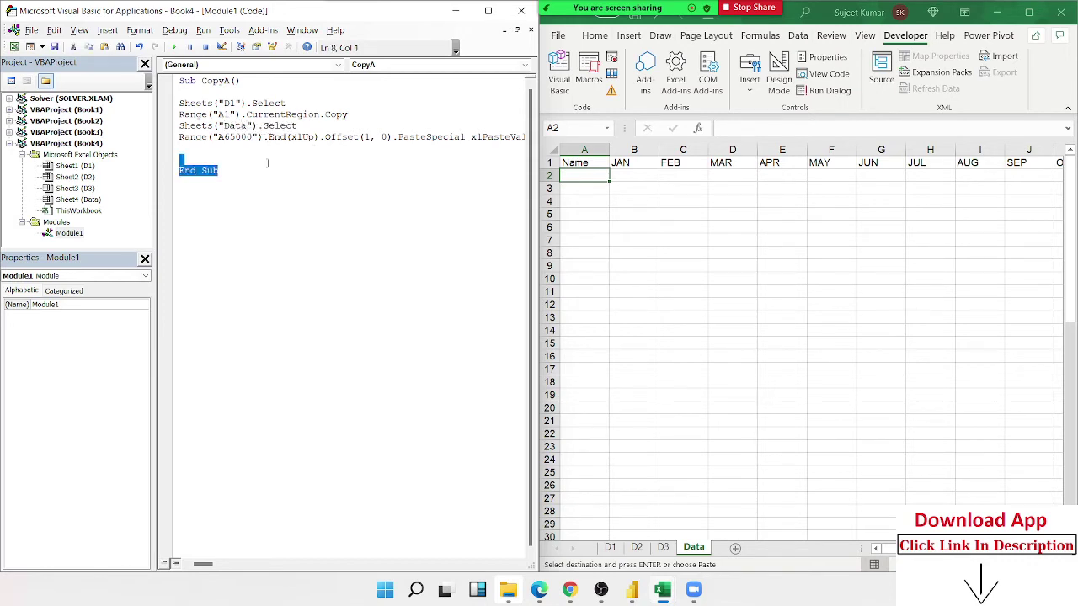
mouse_move(300, 171)
mouse_down()
mouse_move(232, 153)
mouse_move(179, 102)
mouse_up()
click(231, 150)
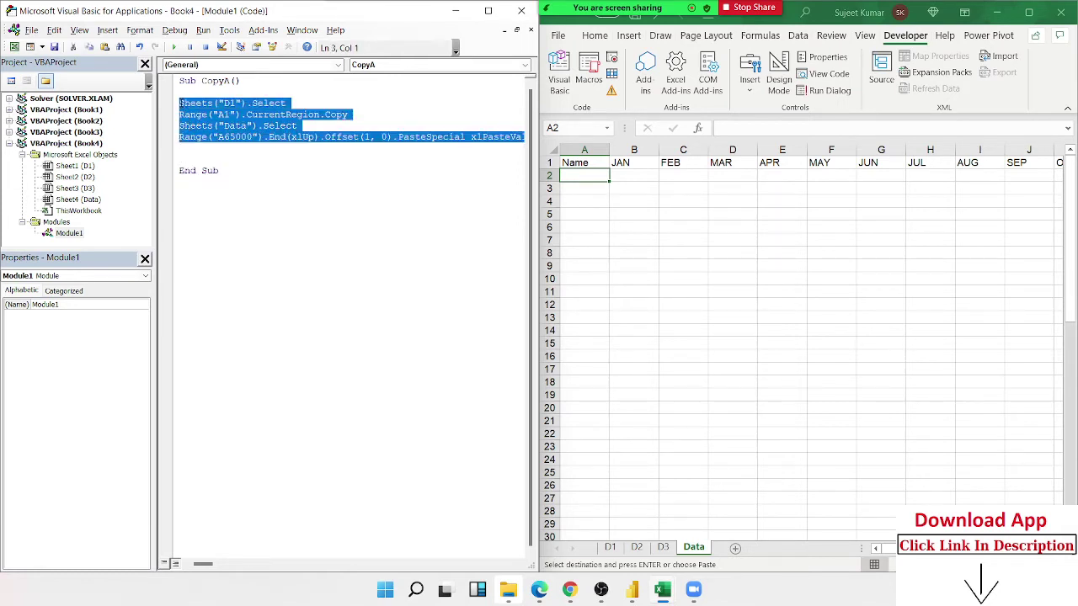
Paste two extra copies of the four-line block, then delete them to keep one block.
click(180, 148)
key(Return)
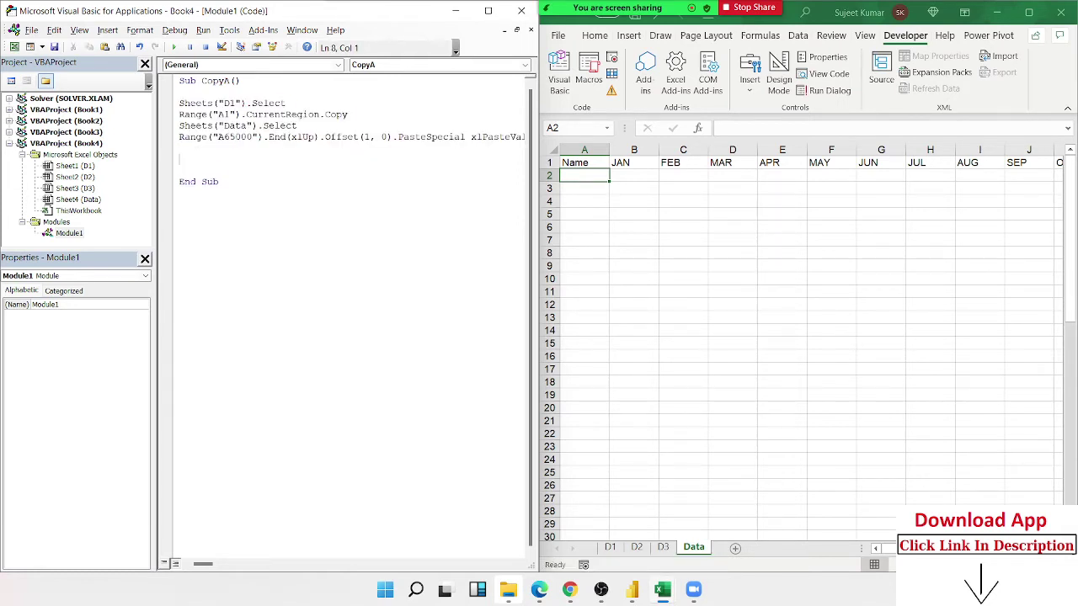
key(ctrl+v)
key(ctrl+v)
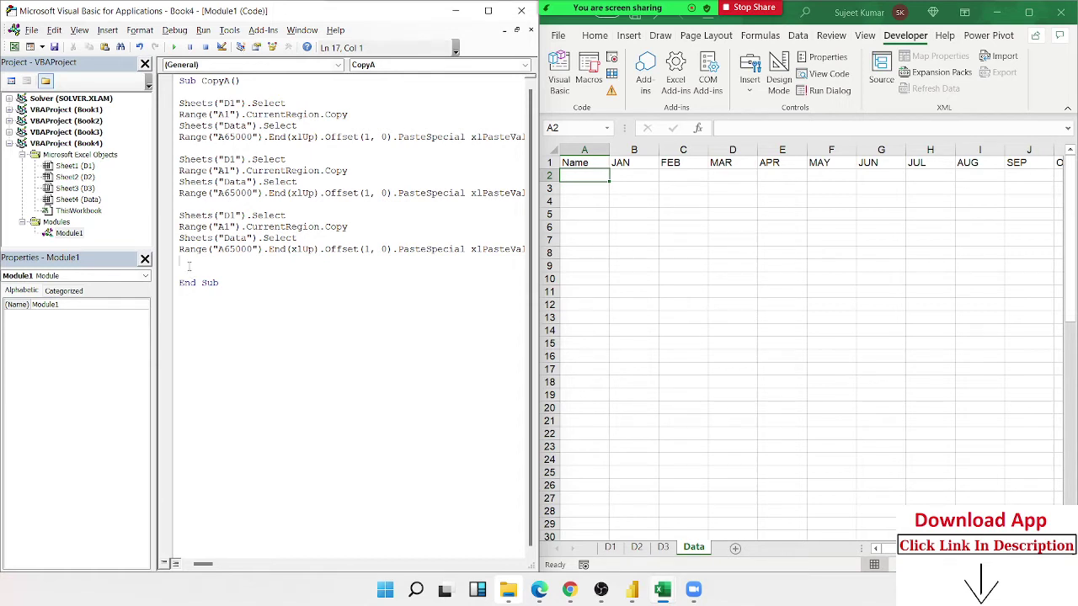
drag(194, 264, 166, 163)
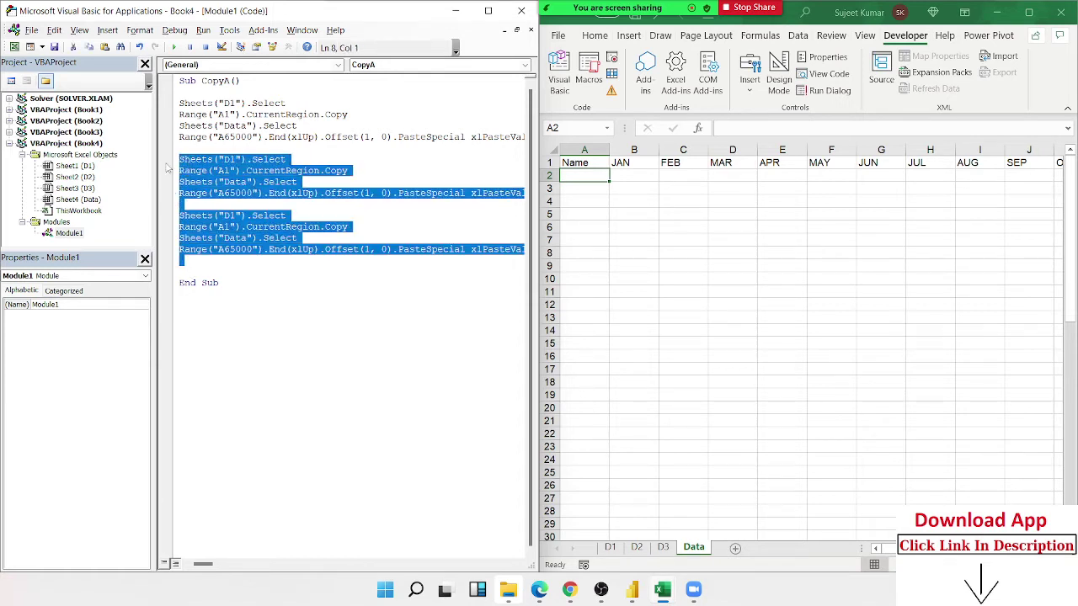
key(Delete)
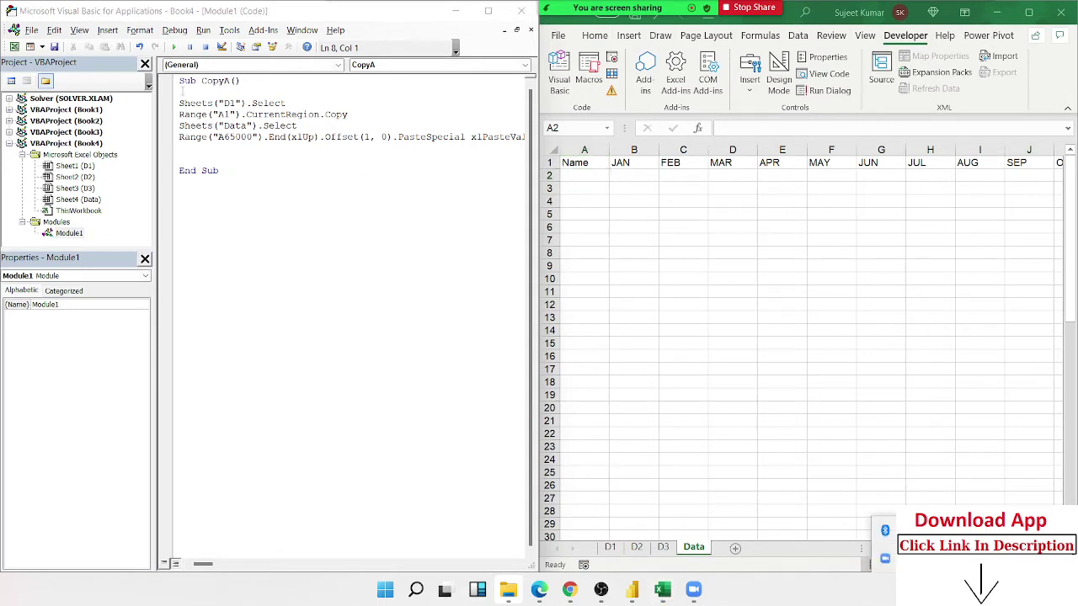
Add 'For i = 1 To Sheets.Count - 1' under Sub CopyA() and 'Next i' after the paste line.
click(182, 92)
key(Return)
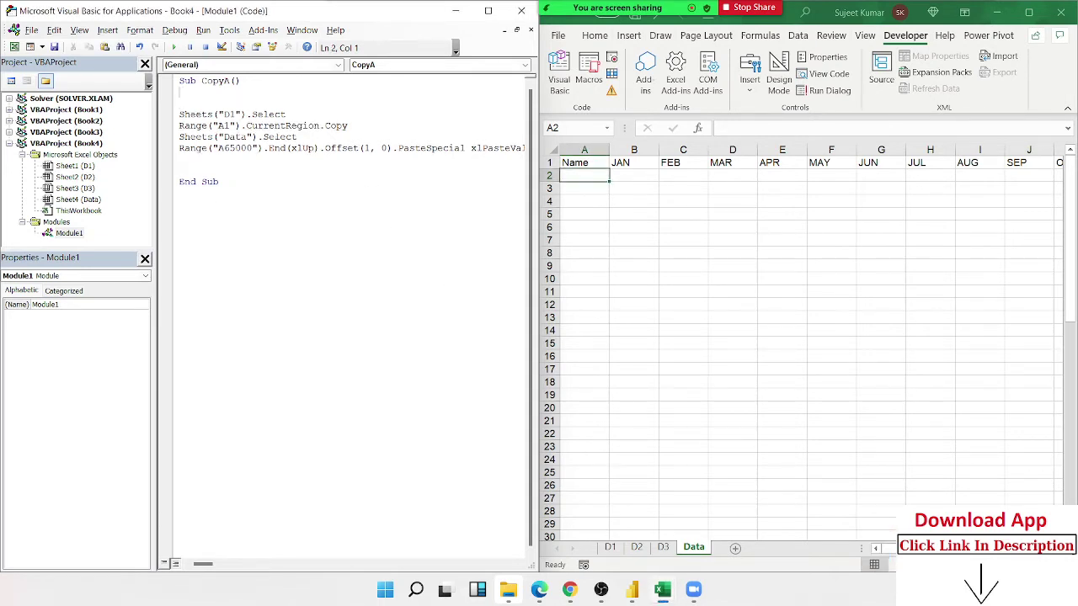
text(for i )
text(= )
text(1 to )
text(sheets.)
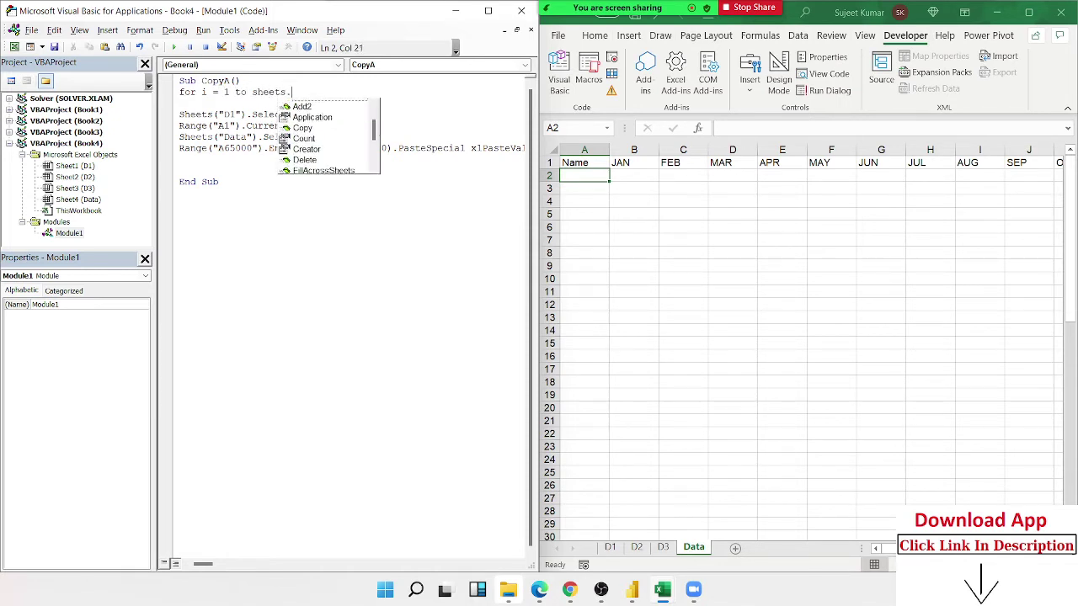
text(cou)
key(Tab)
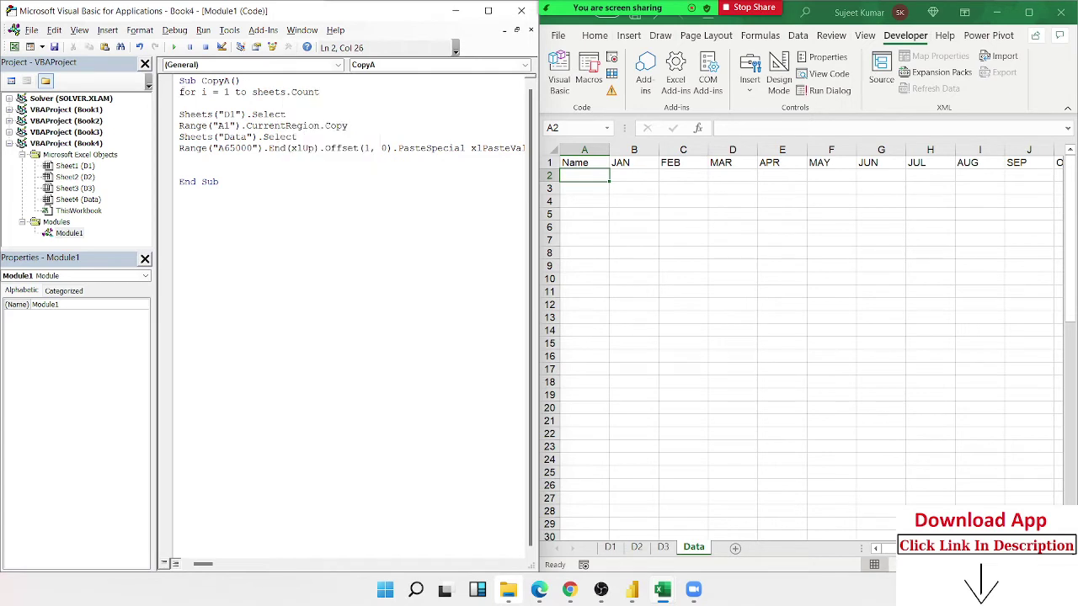
text(-1)
click(242, 170)
text(next )
text(i)
Highlight the loop variable i and Sheets.Count - 1, try replacing the limit with 3, then undo.
double_click(203, 92)
click(224, 92)
drag(253, 91, 290, 92)
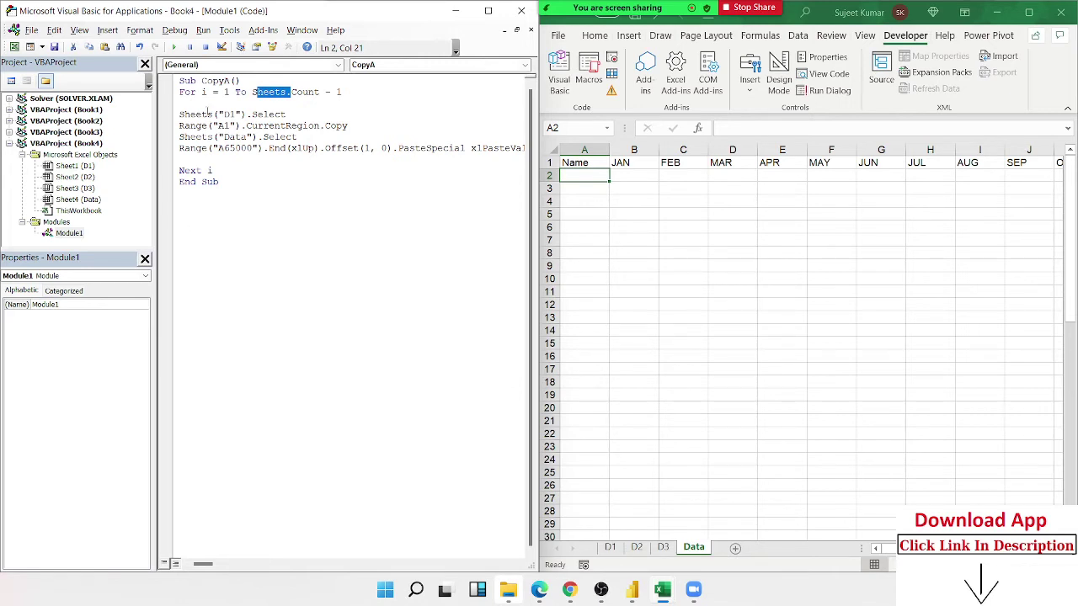
double_click(203, 92)
click(301, 125)
drag(251, 92, 321, 91)
drag(341, 91, 252, 97)
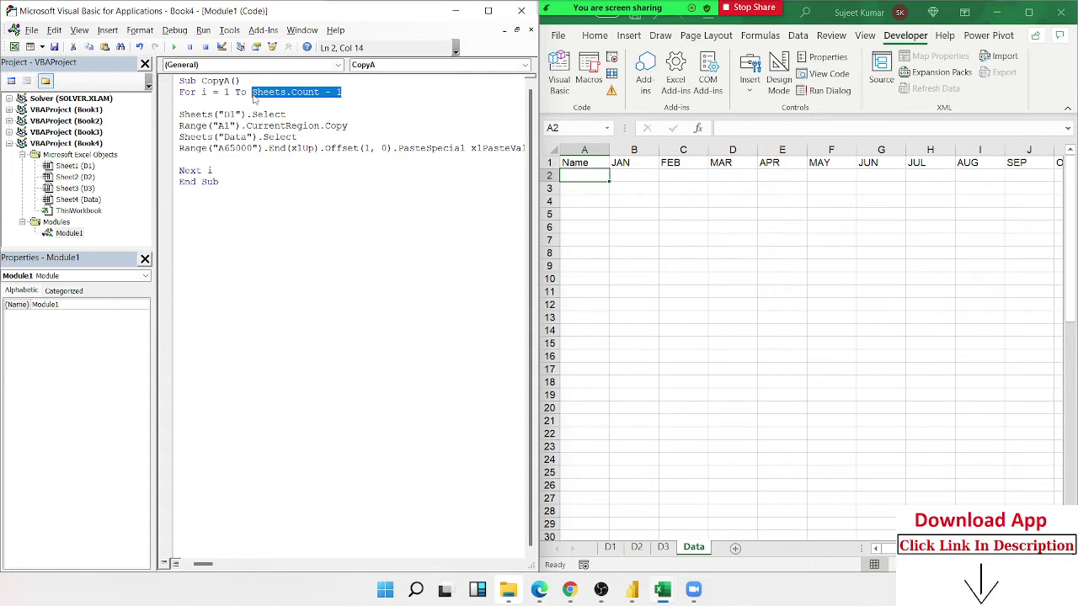
text(3)
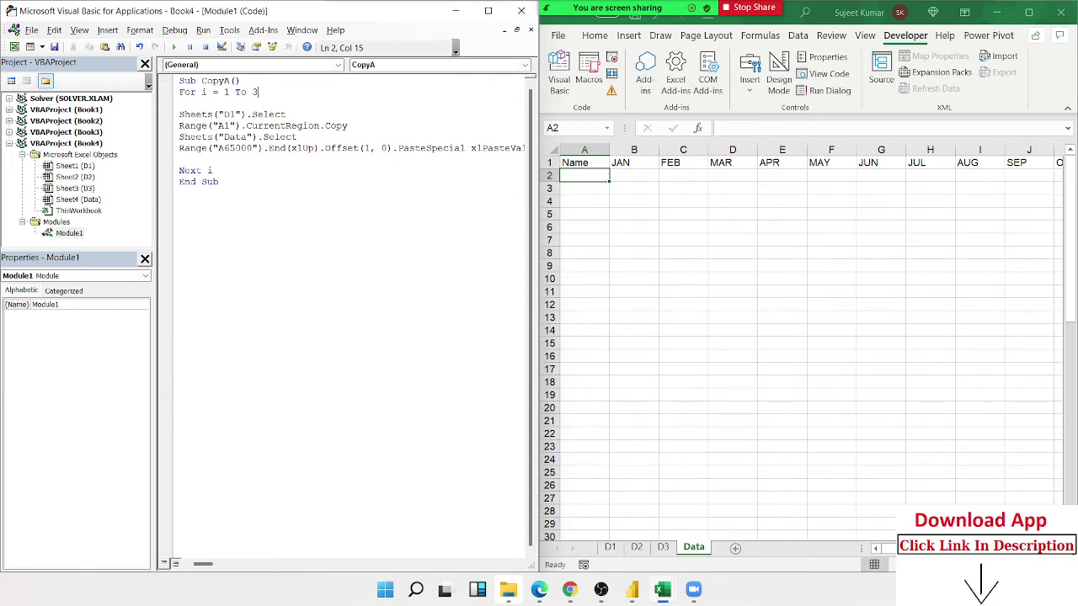
key(ctrl+z)
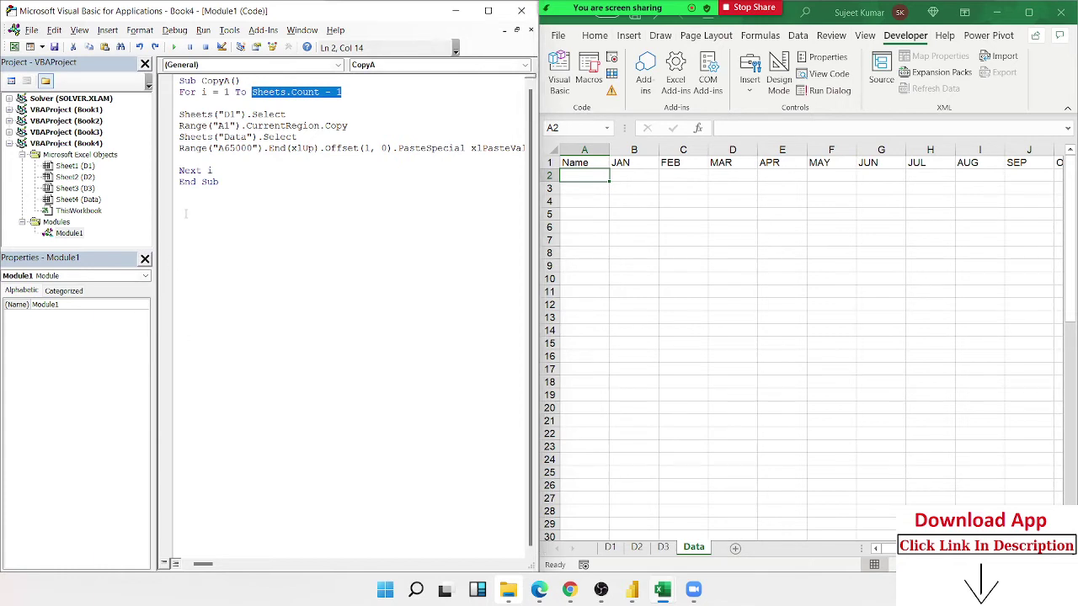
Change Sheets("D1").Select to Sheets(1).Select to select the sheet by index.
click(211, 170)
key(Return)
key(Return)
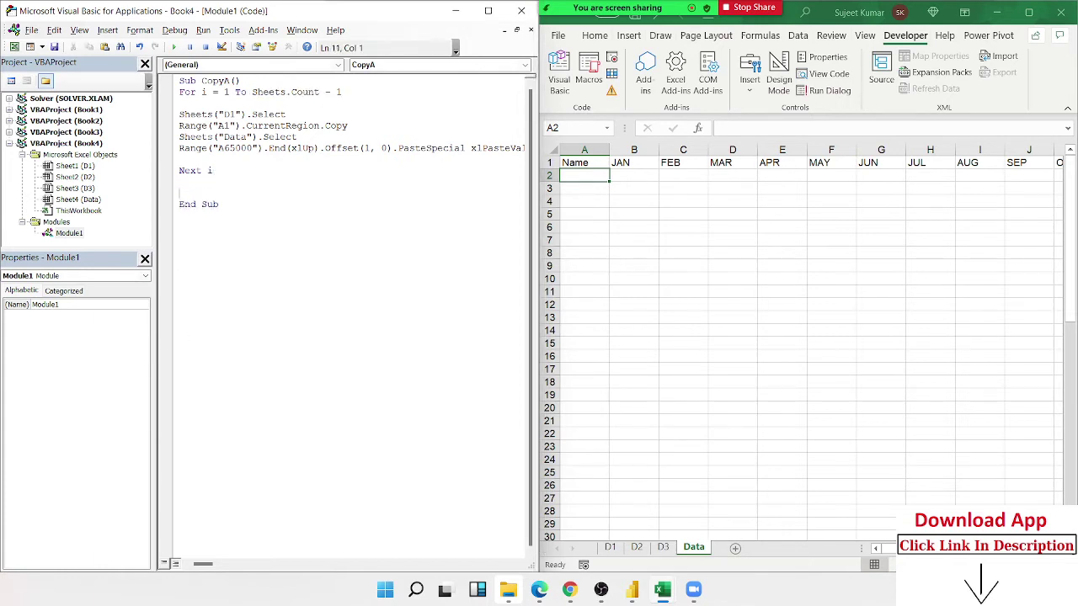
key(Return)
double_click(194, 116)
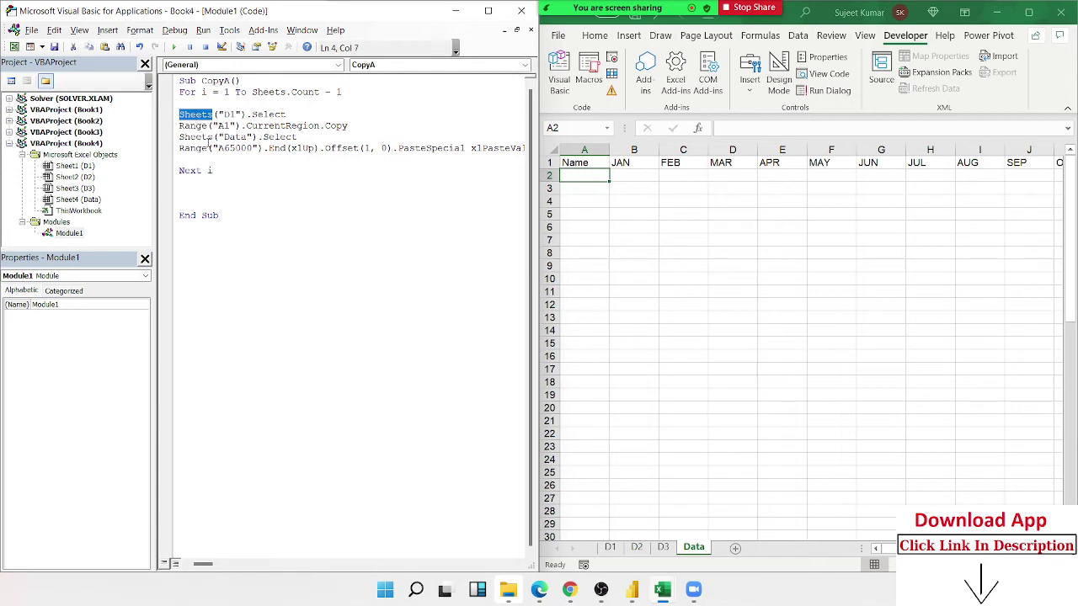
click(227, 118)
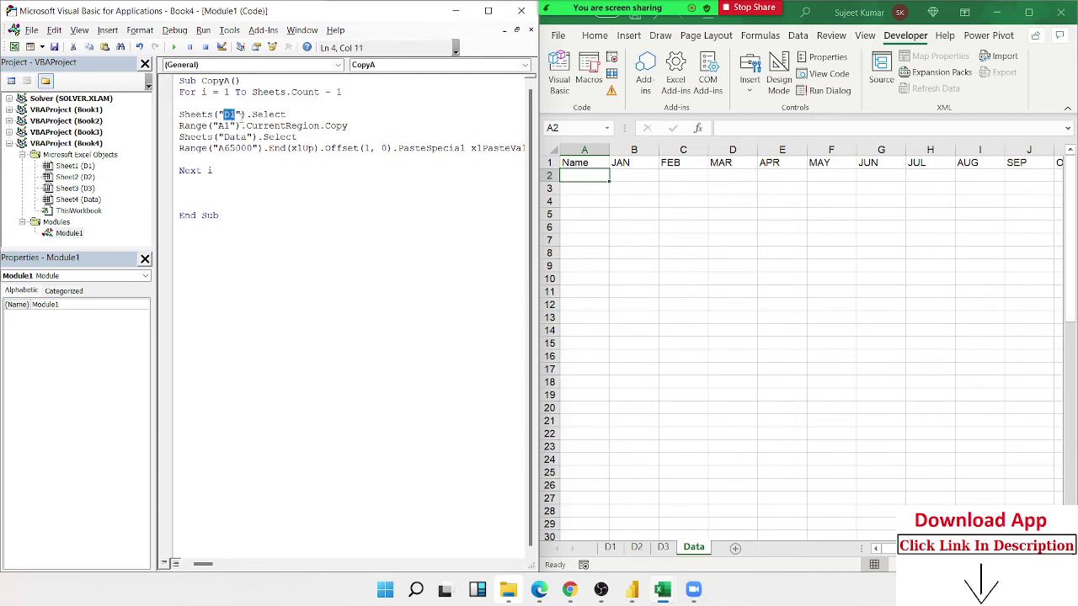
double_click(262, 116)
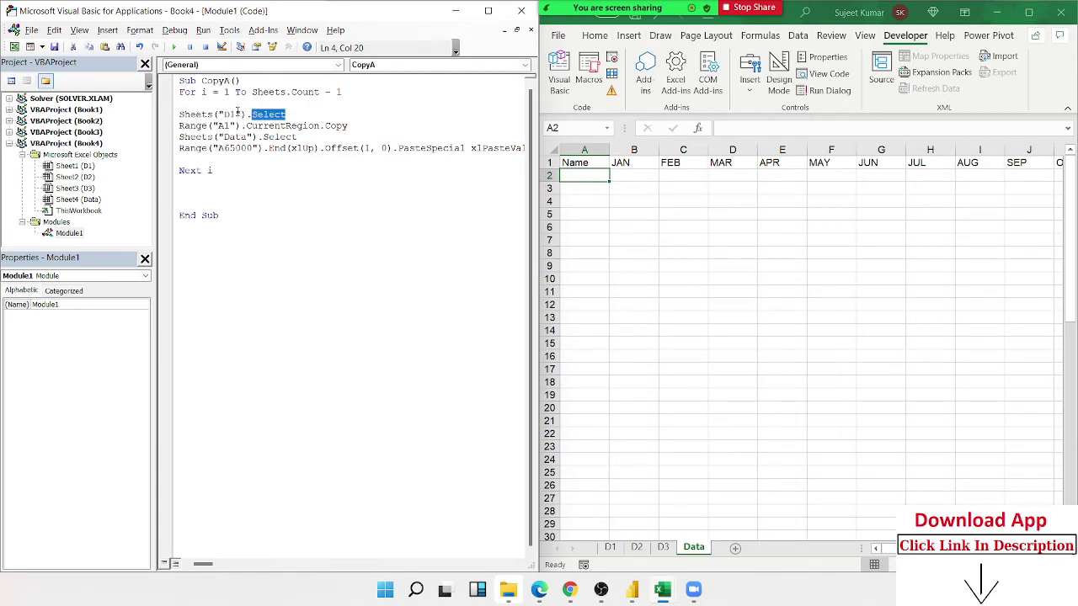
double_click(228, 114)
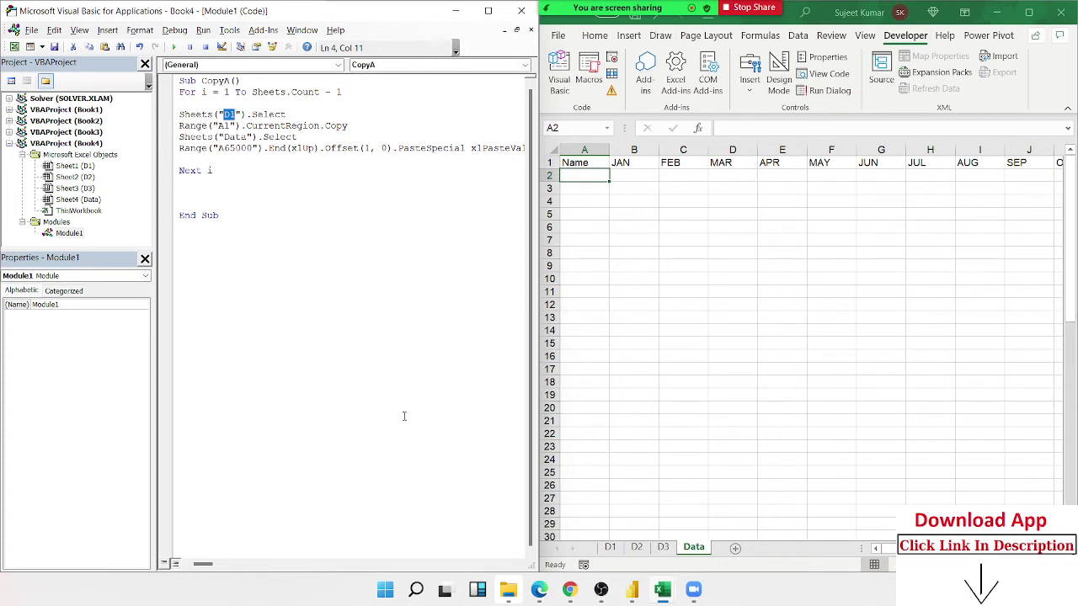
key(BackSpace)
key(BackSpace)
key(Delete)
text(1)
Run the macro with F5 and check the D2, D3 and Data sheets.
click(375, 238)
key(F5)
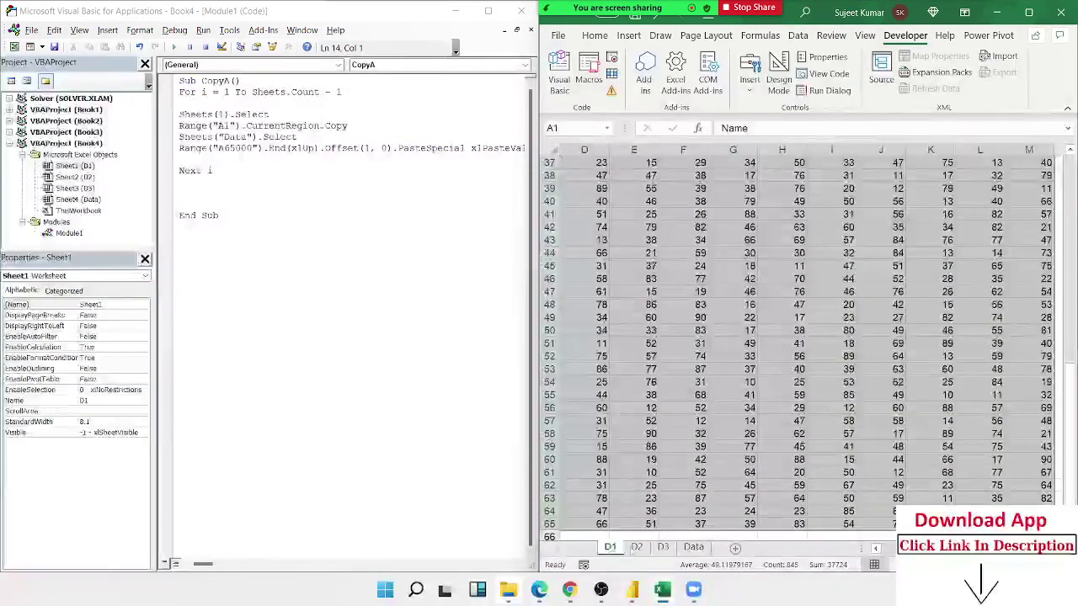
click(637, 547)
click(660, 548)
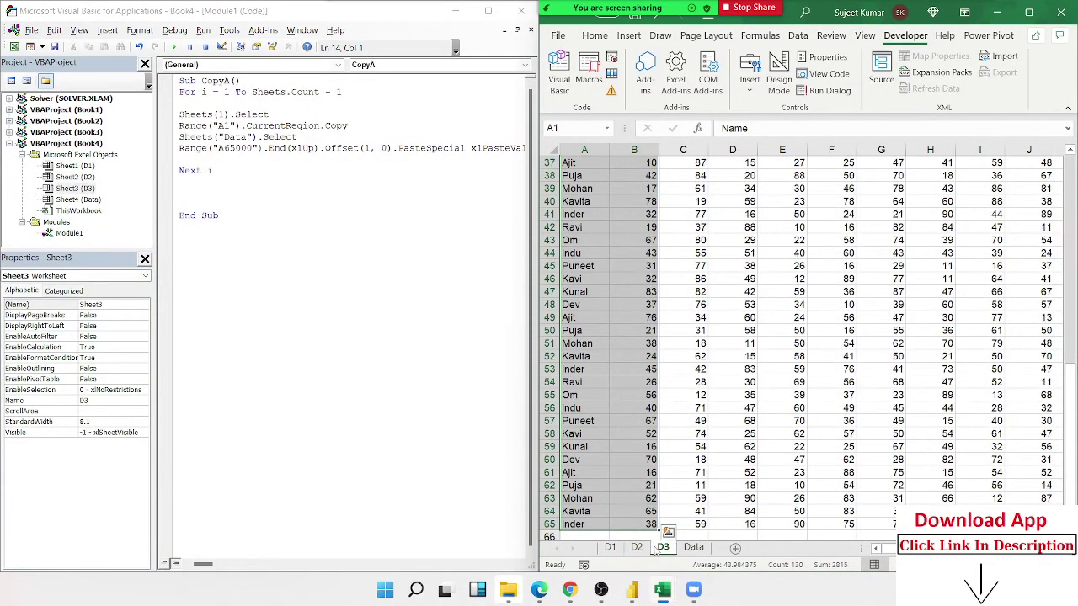
click(693, 547)
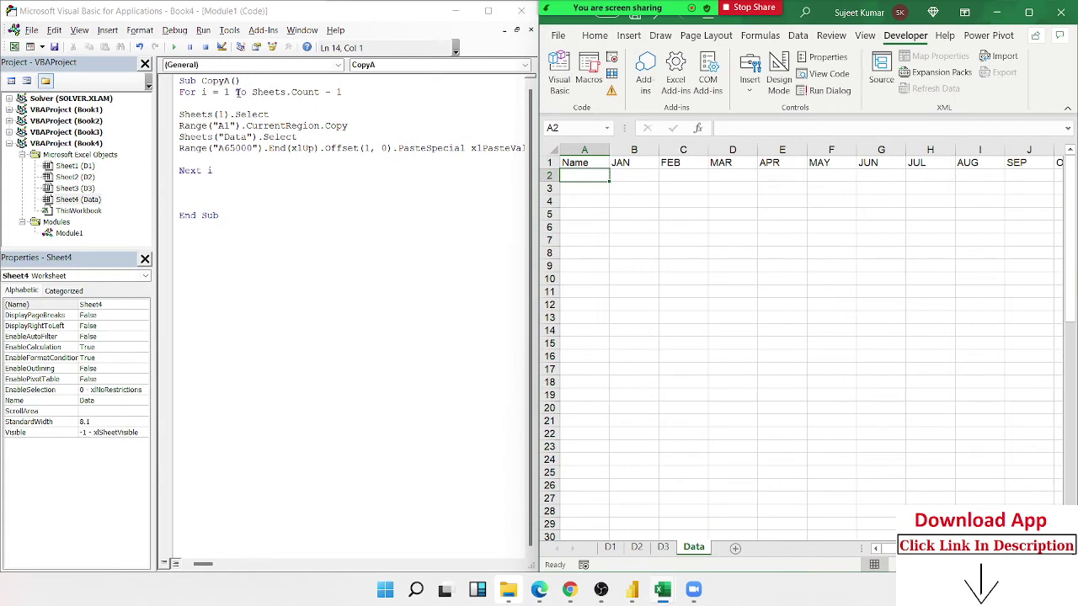
Replace the index 1 with the loop variable, making it Sheets(i).Select.
double_click(203, 93)
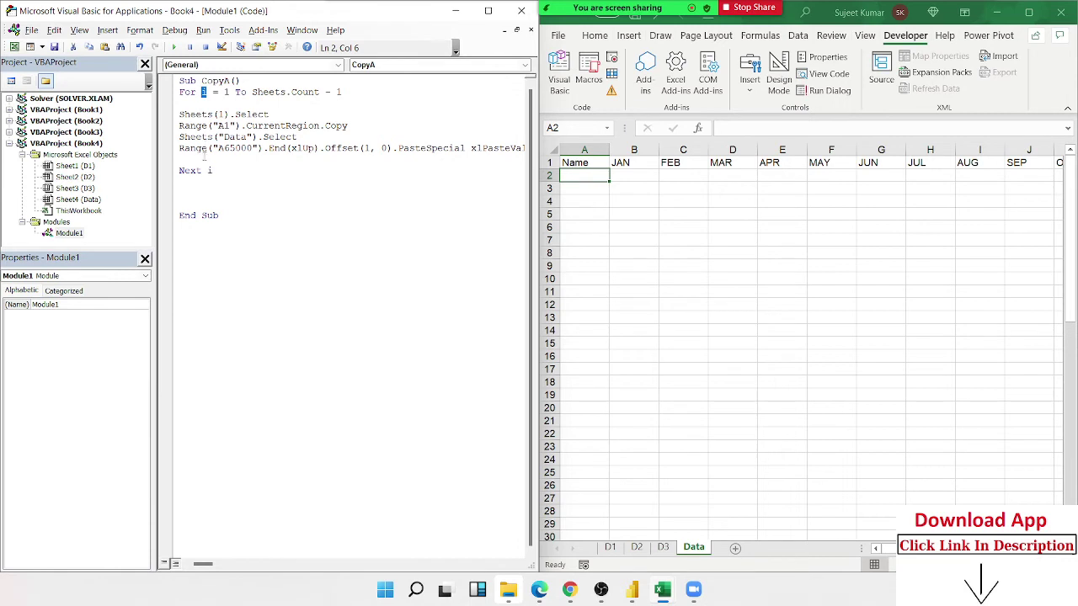
double_click(222, 113)
text(i)
click(233, 160)
Step through CopyA line by line until D1's values are pasted into the Data sheet.
click(175, 29)
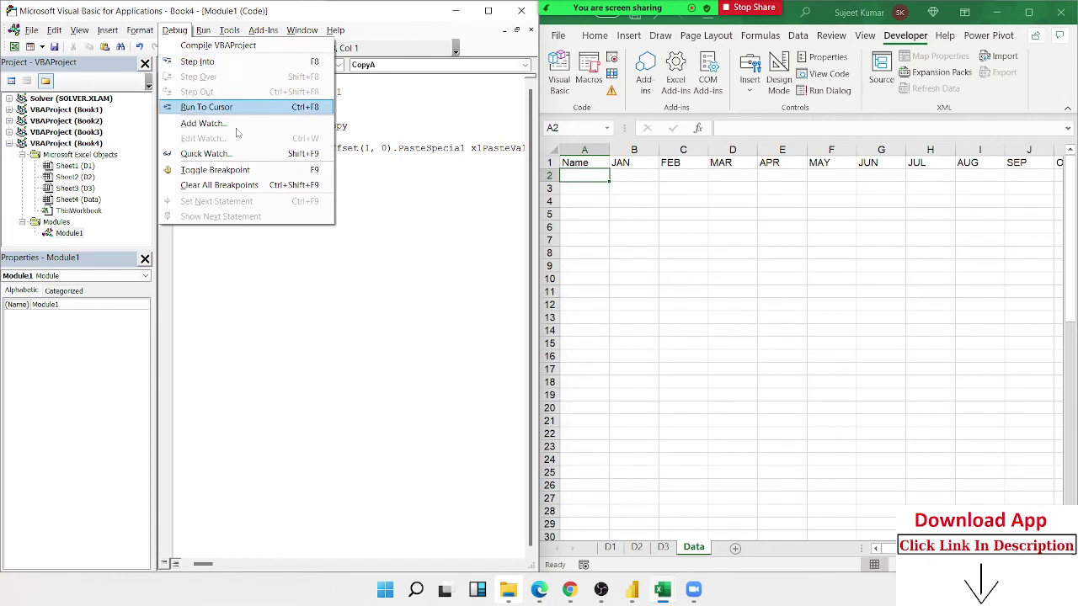
click(399, 147)
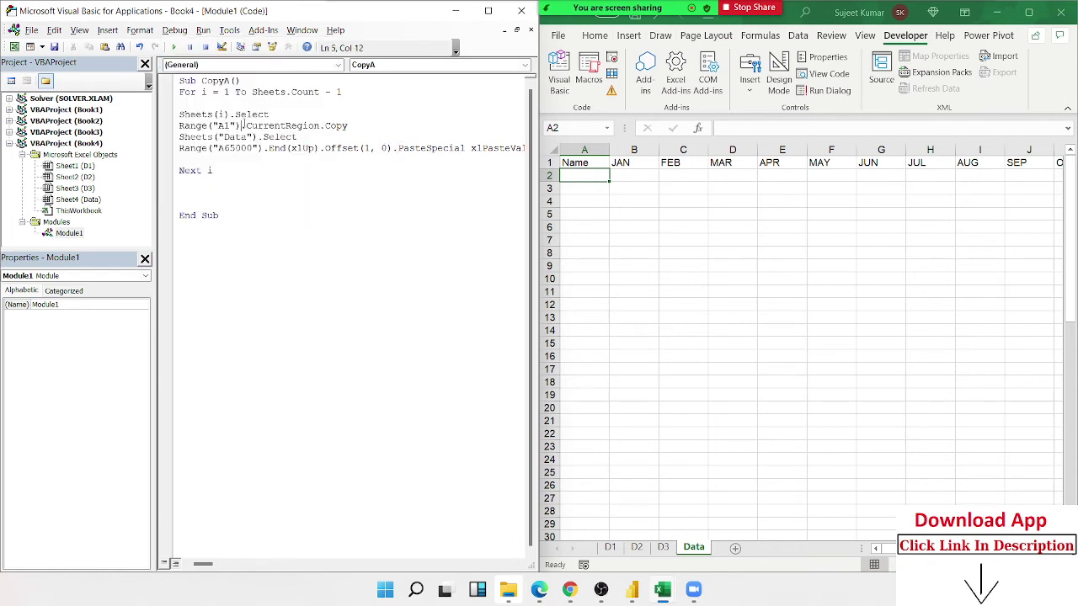
key(F8)
key(F8)
key(F8)
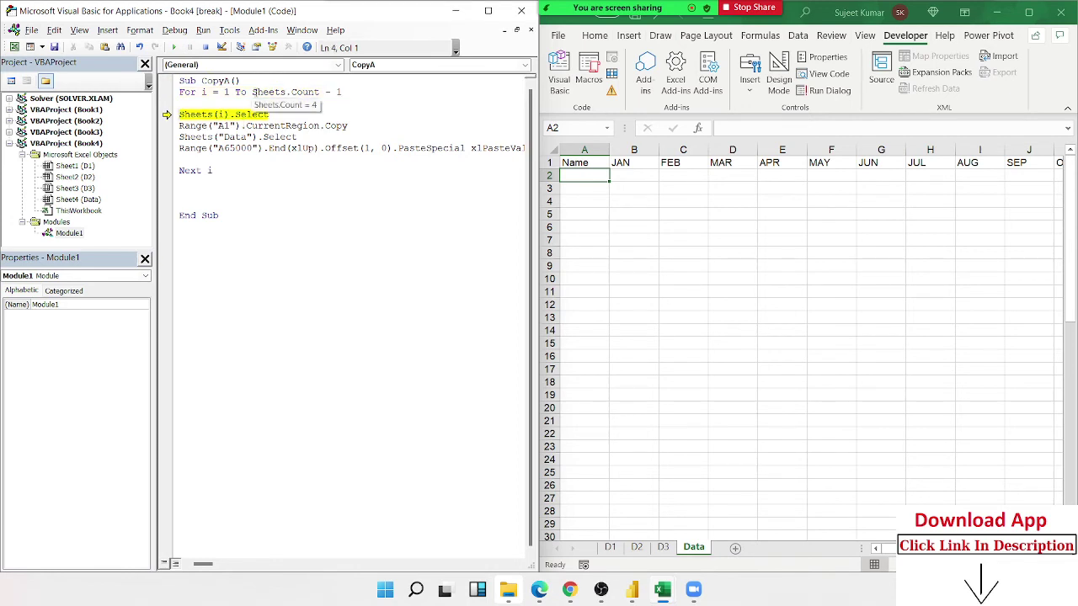
click(174, 29)
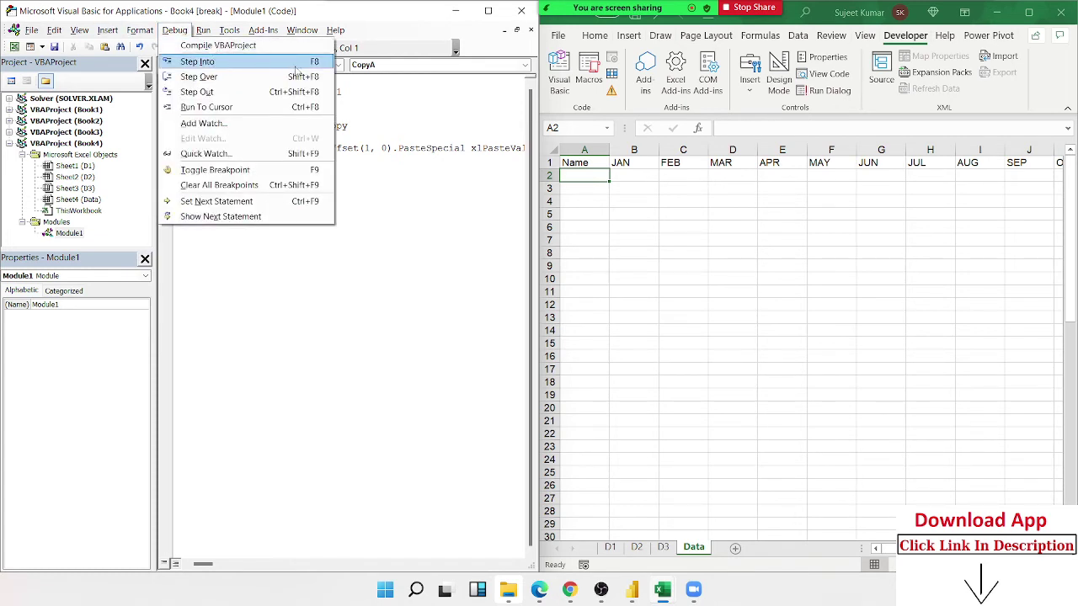
click(379, 123)
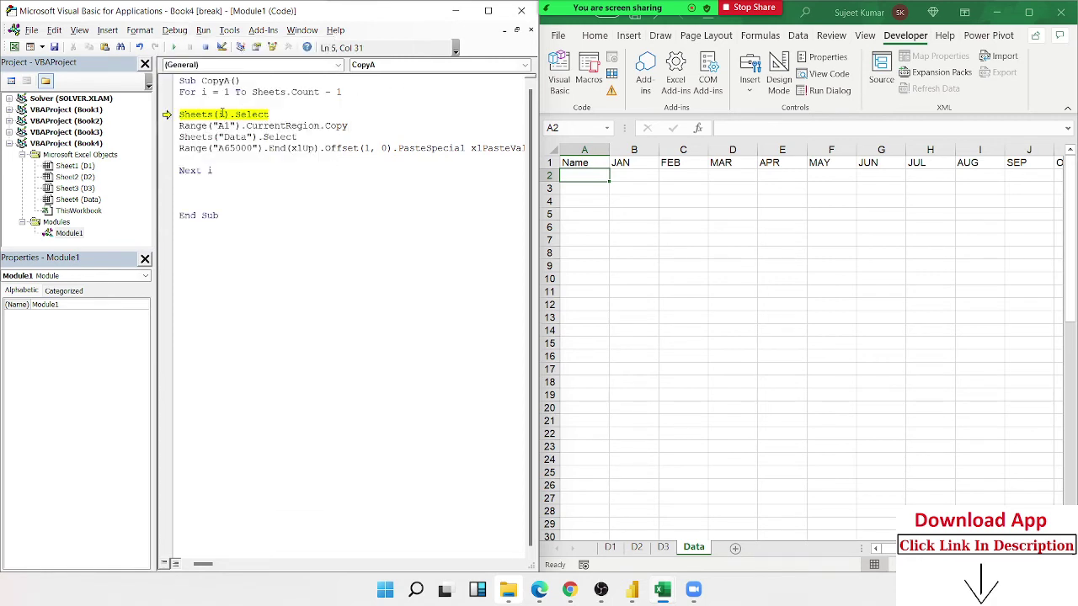
key(F8)
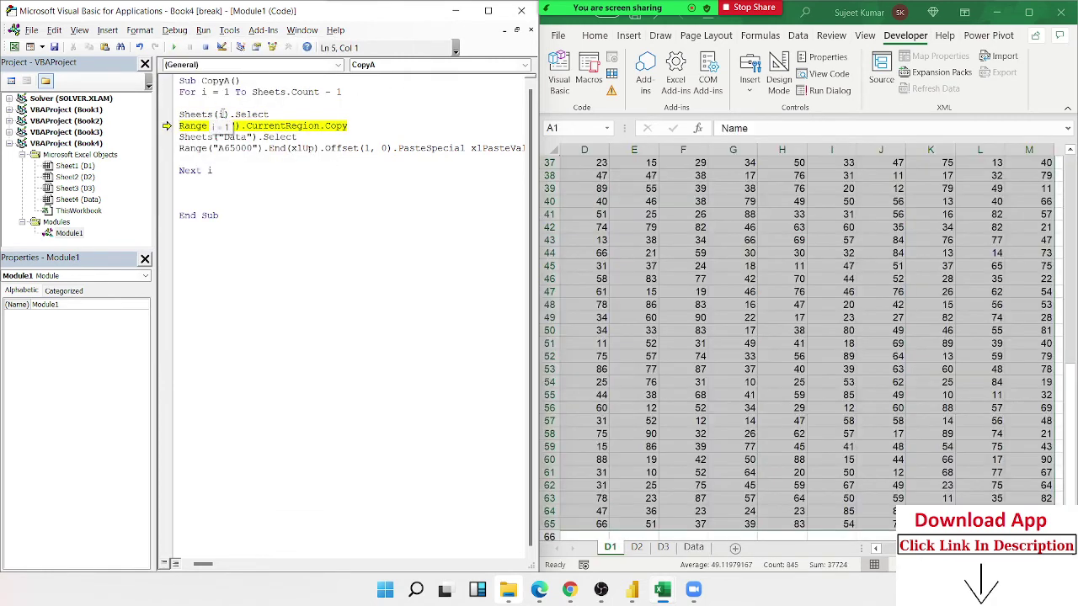
key(F8)
key(F8)
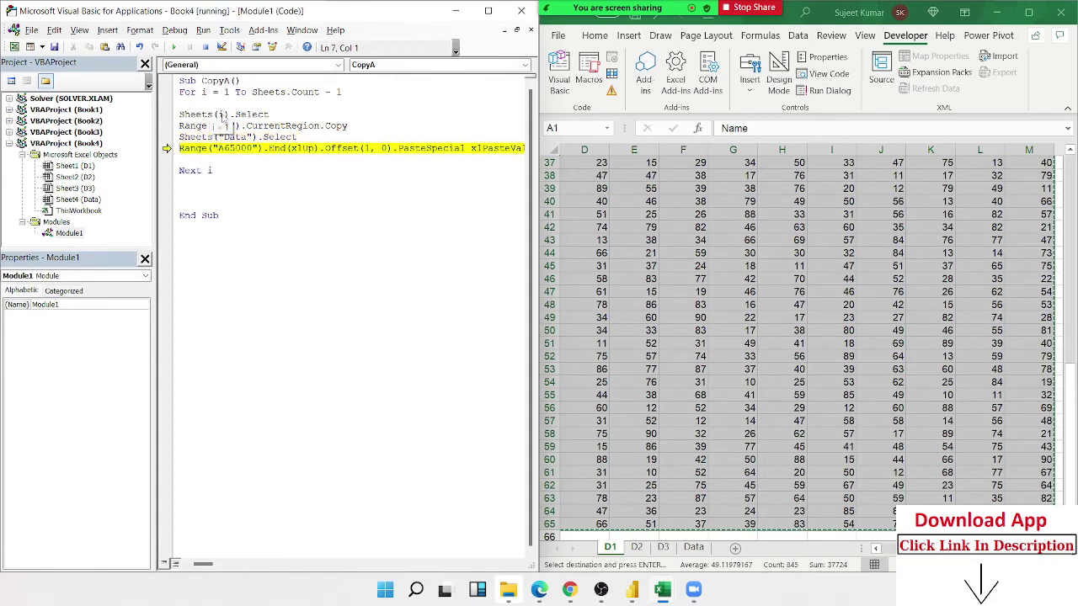
key(F8)
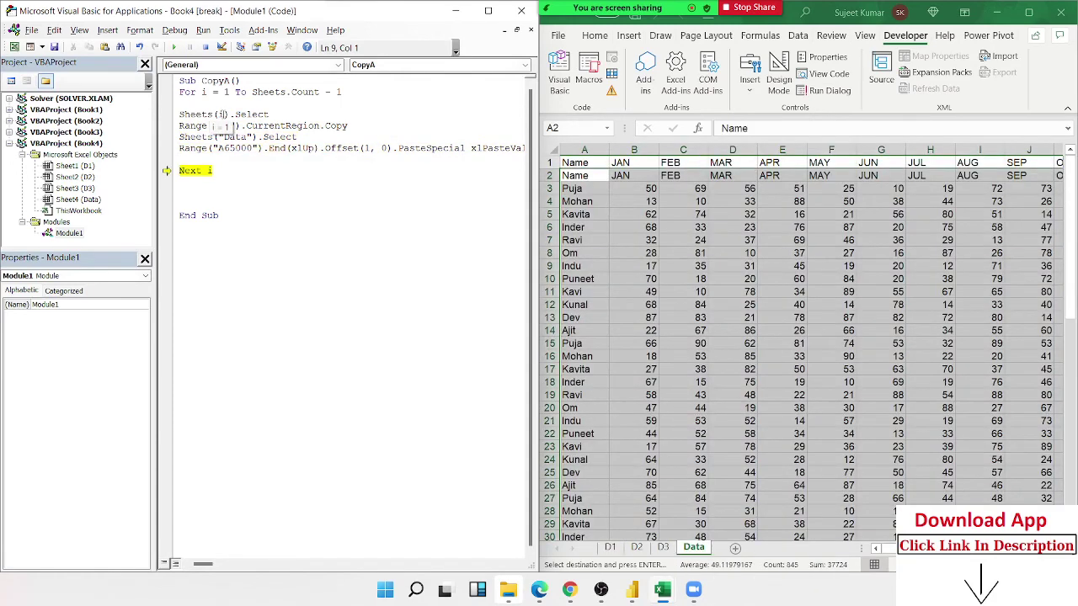
Keep stepping so D2's and D3's values paste onto Data at rows 67 and 132.
key(F8)
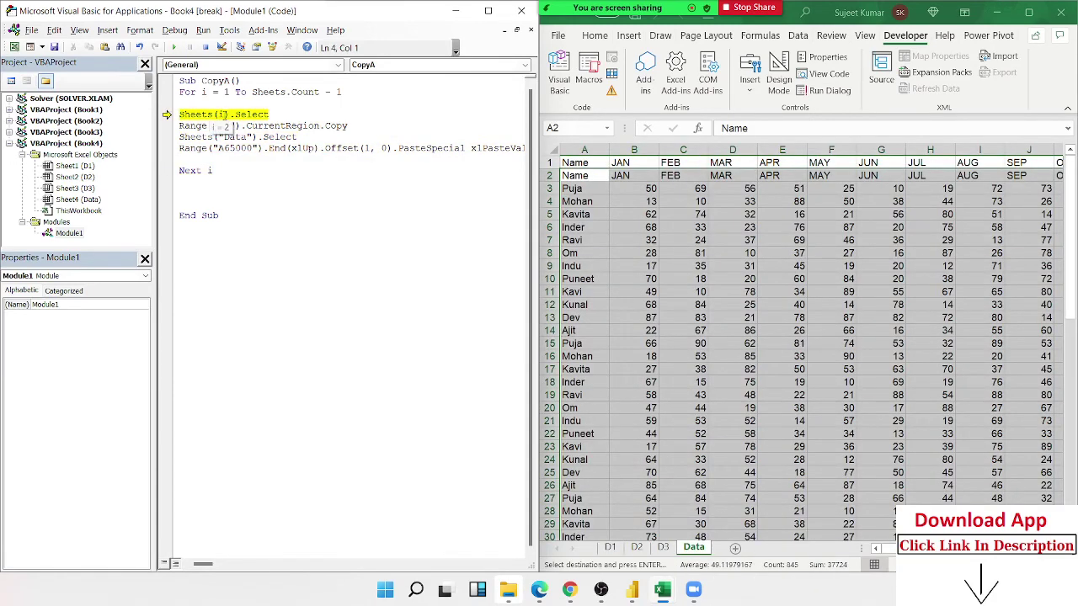
key(F8)
key(F8)
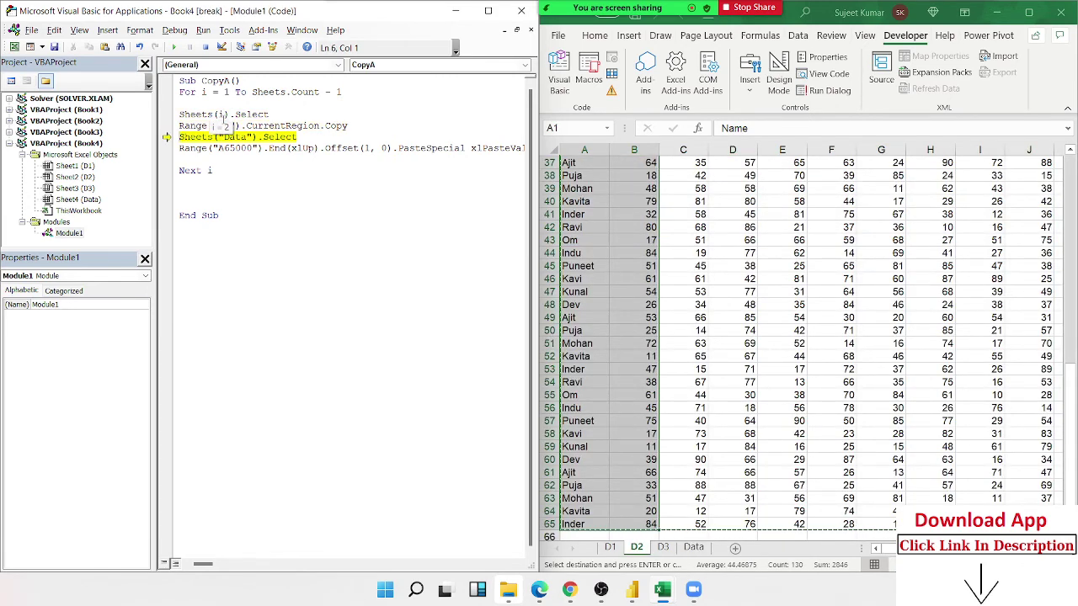
key(F8)
key(F8)
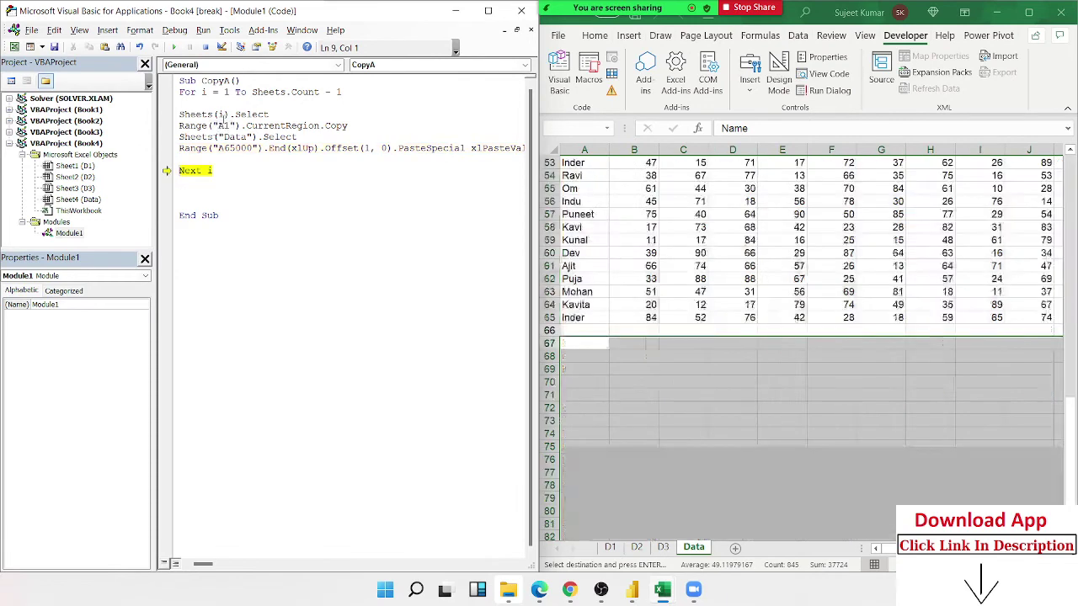
key(F8)
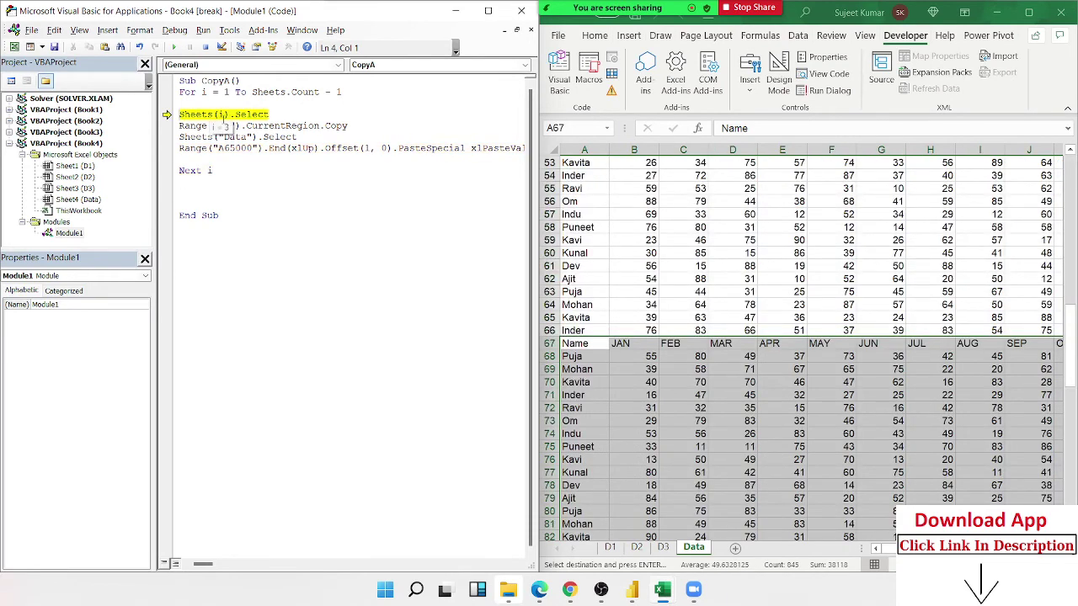
key(F8)
key(F8)
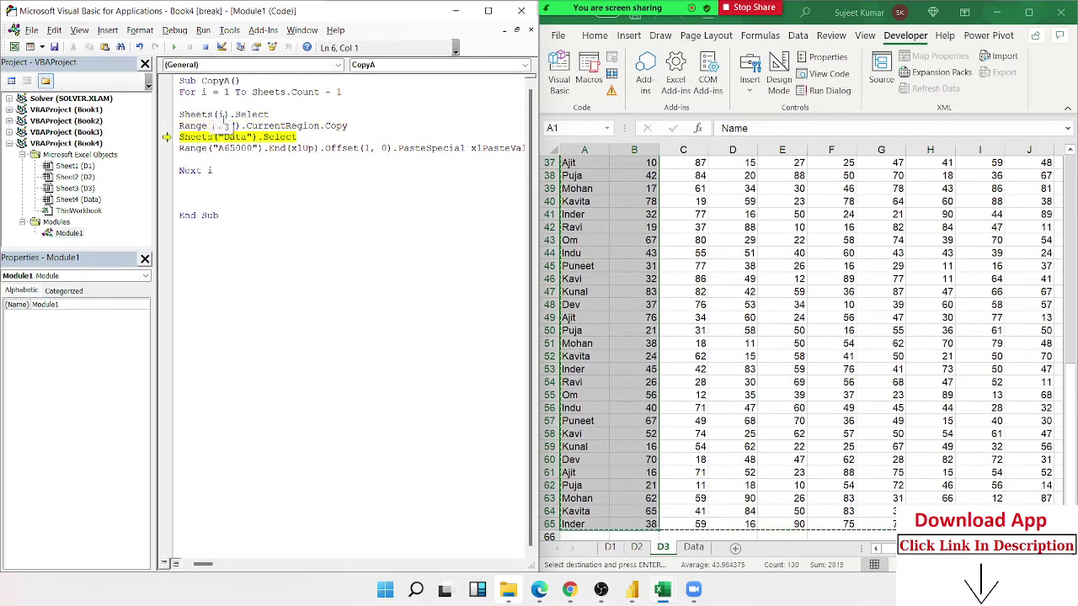
key(F8)
key(F8)
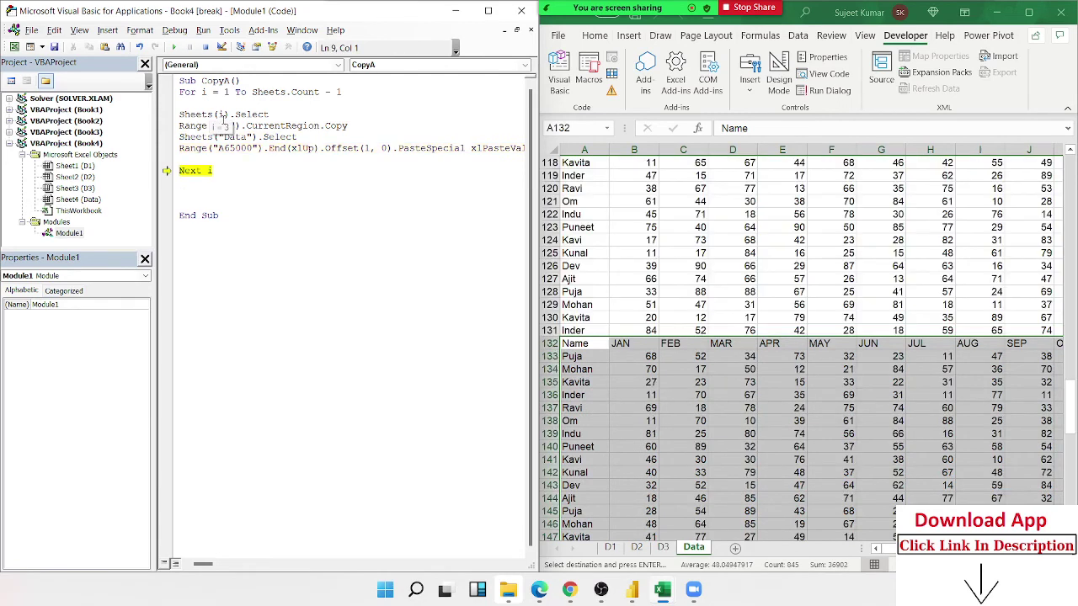
click(323, 192)
click(261, 178)
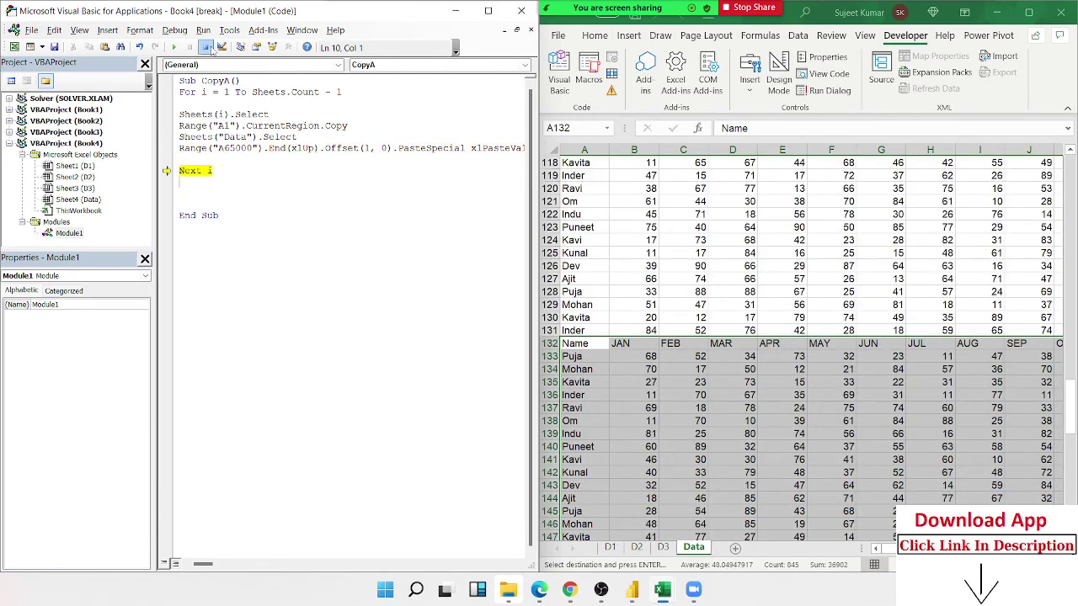
Stop the paused macro and widen the code window so full lines show.
click(220, 48)
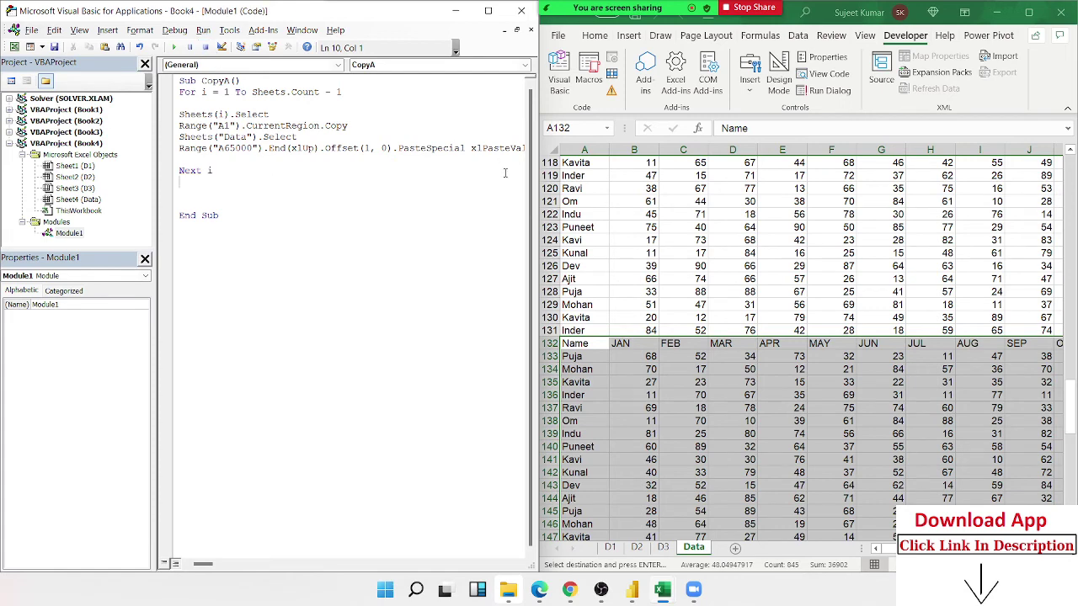
drag(537, 200, 645, 200)
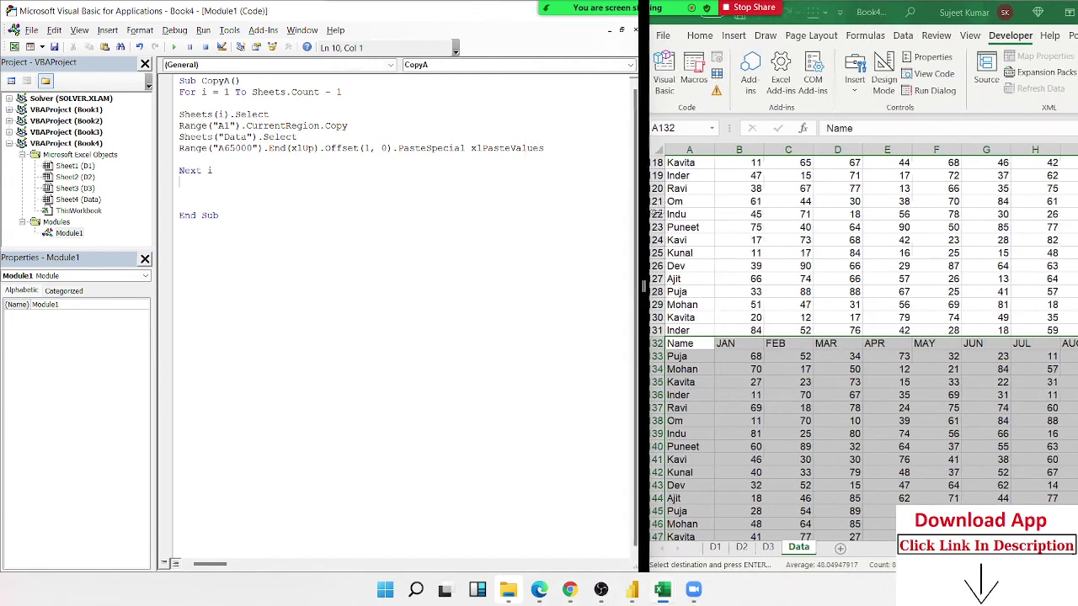
drag(645, 286, 663, 287)
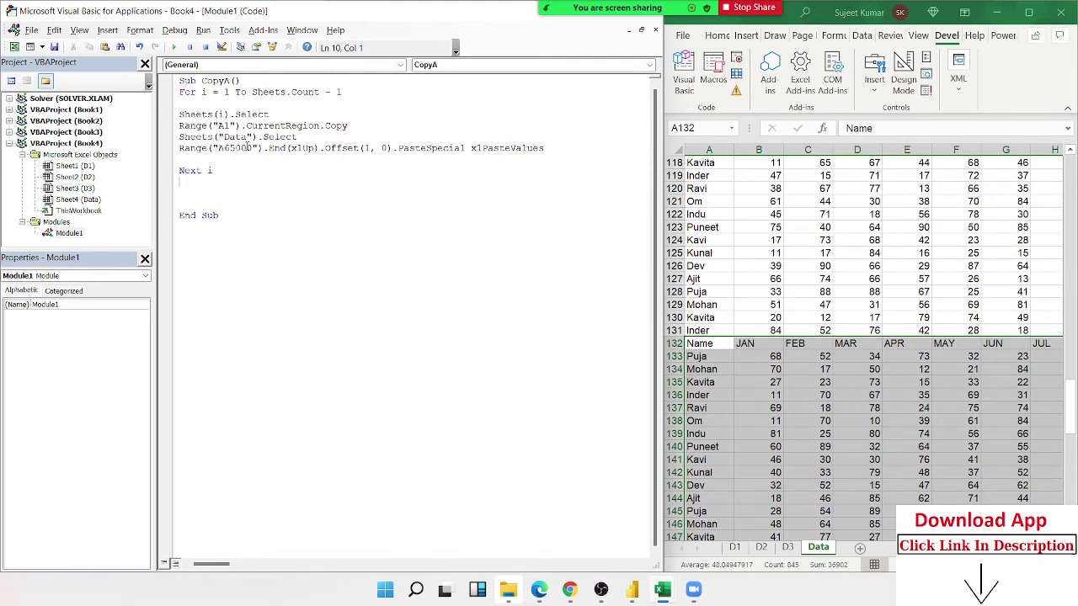
Highlight the A65000 start cell and the row offset 1 in the paste line, then select a data cell.
double_click(234, 148)
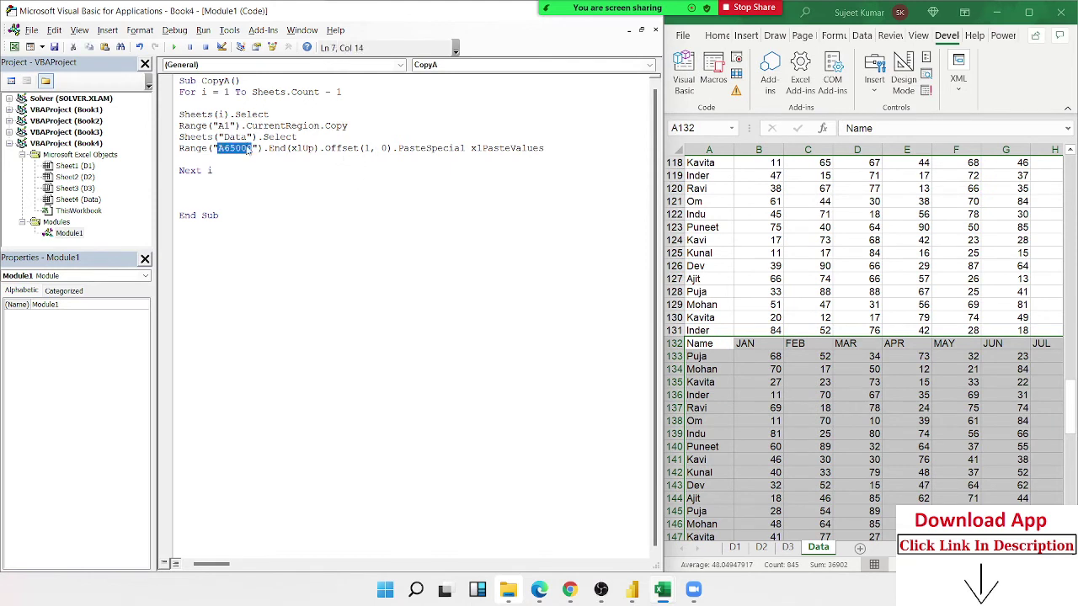
click(368, 148)
double_click(367, 148)
click(722, 189)
Delete all pasted data below the header row on the Data sheet.
key(ctrl+a)
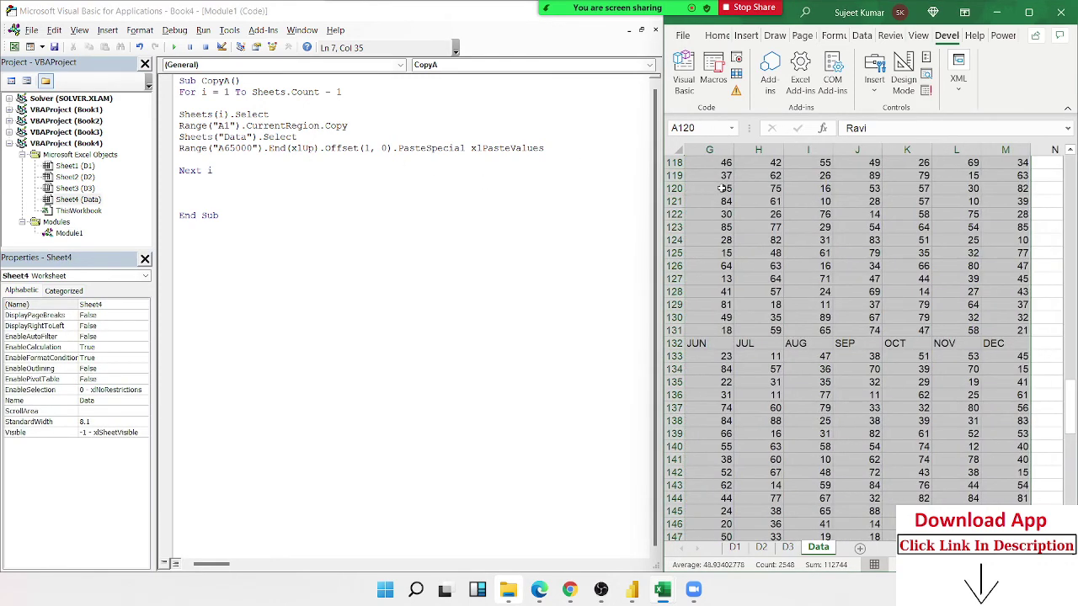
key(ctrl+c)
key(ctrl+Up)
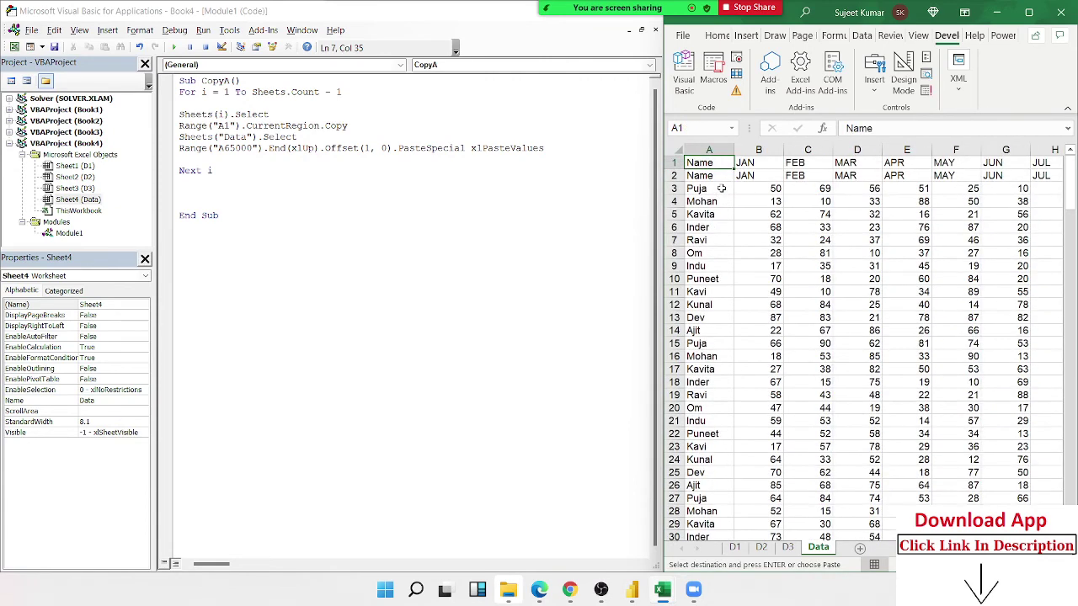
key(ctrl+shift+End)
key(Delete)
key(ctrl+Home)
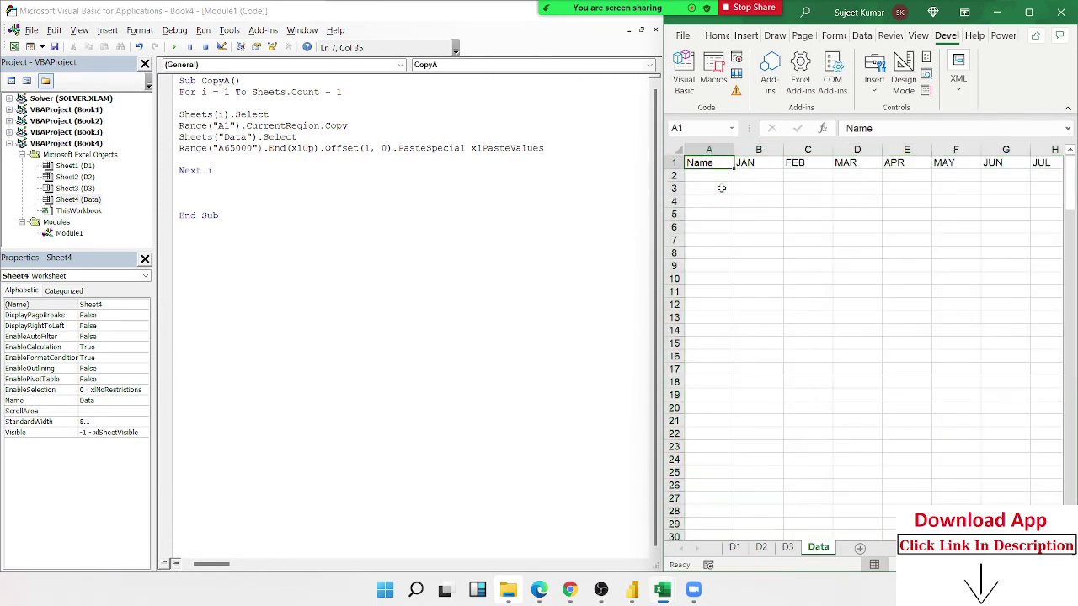
Jump to cell A65000 through the Name Box, then return to the top with Ctrl+Home.
click(706, 127)
text(a6)
text(5000)
key(Return)
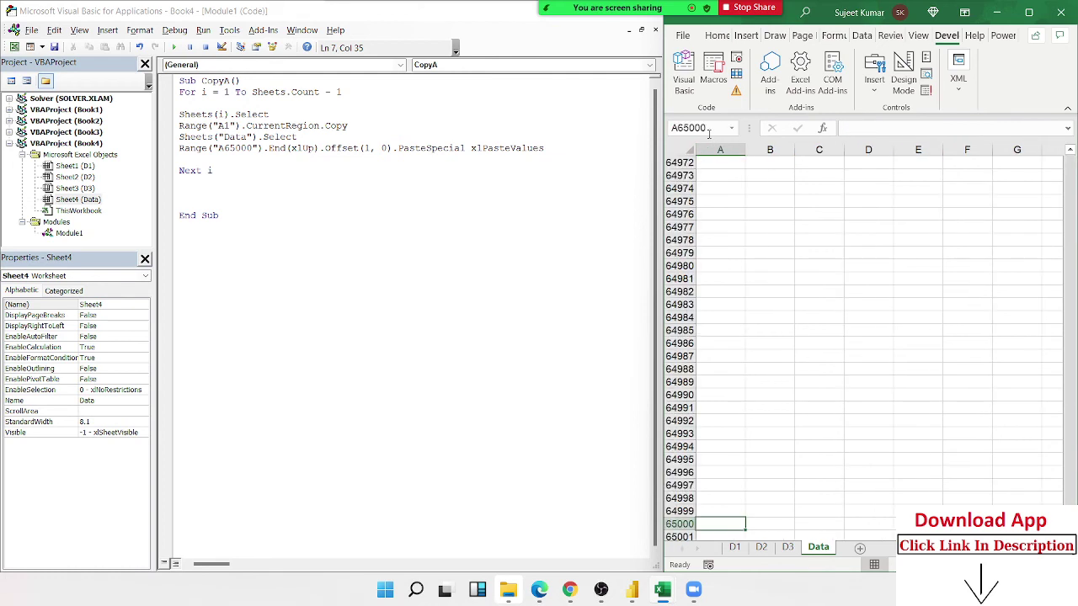
scroll(744, 418, down, 2)
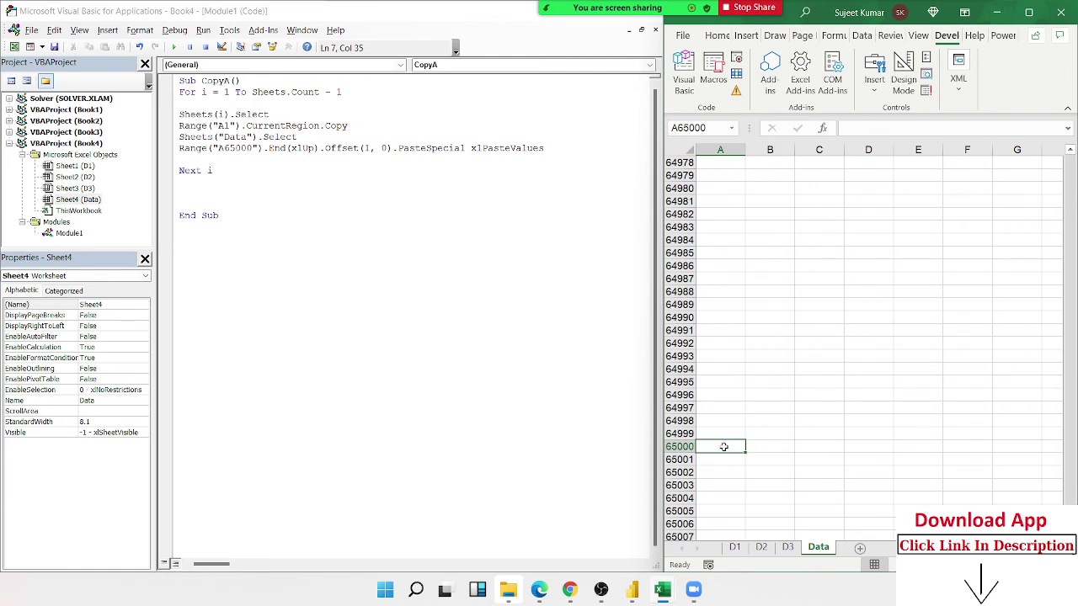
key(ctrl+Home)
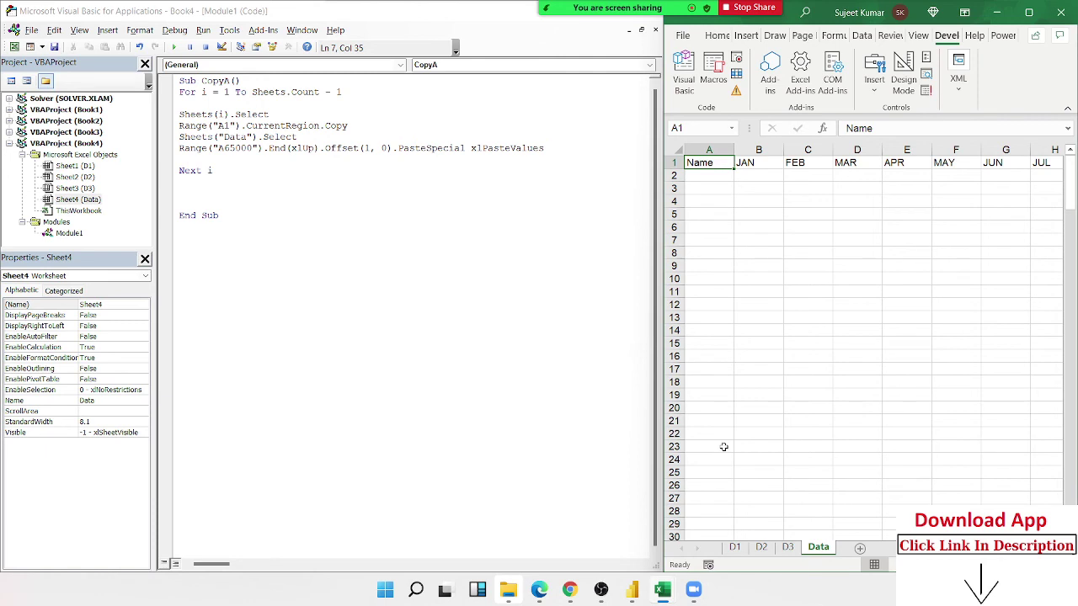
Enter the first name in cell A2 under the Name header.
key(Down)
text(A1)
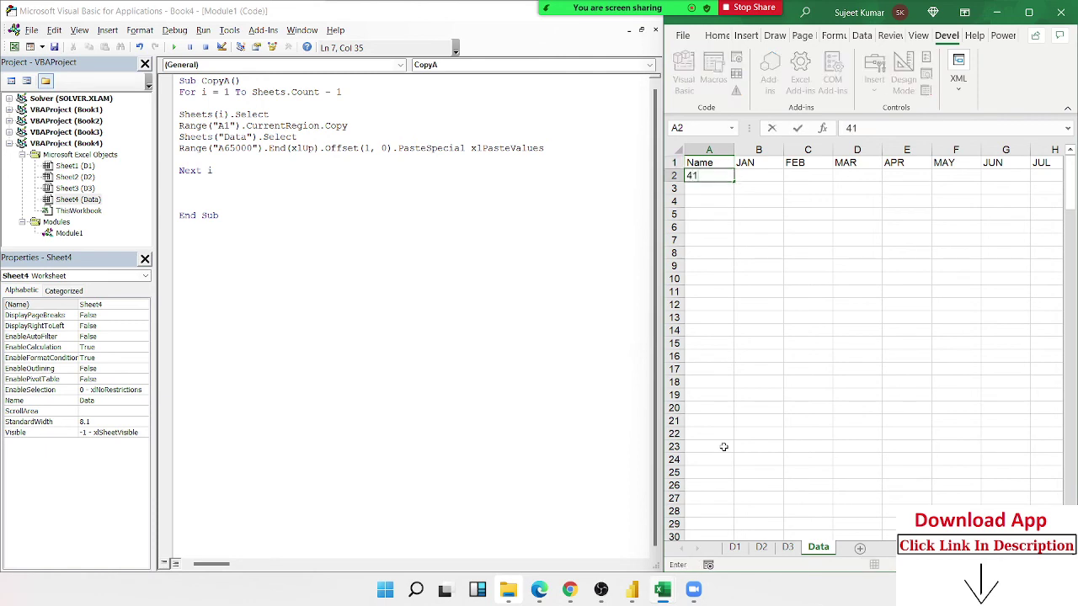
key(BackSpace)
key(BackSpace)
text(Puja)
key(Return)
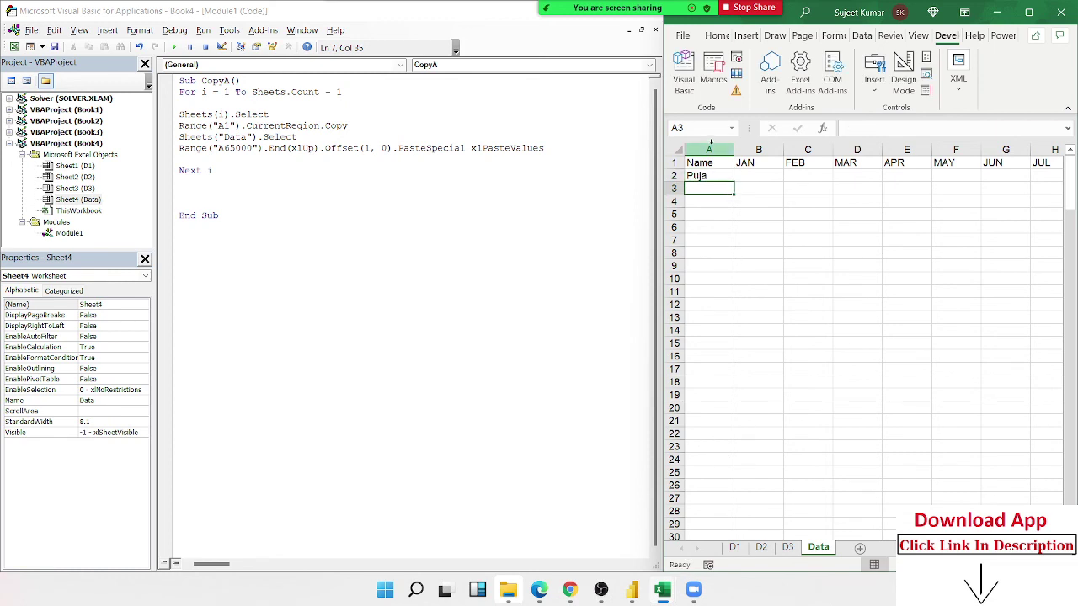
Fill the names down column A from A2 to A11.
click(703, 127)
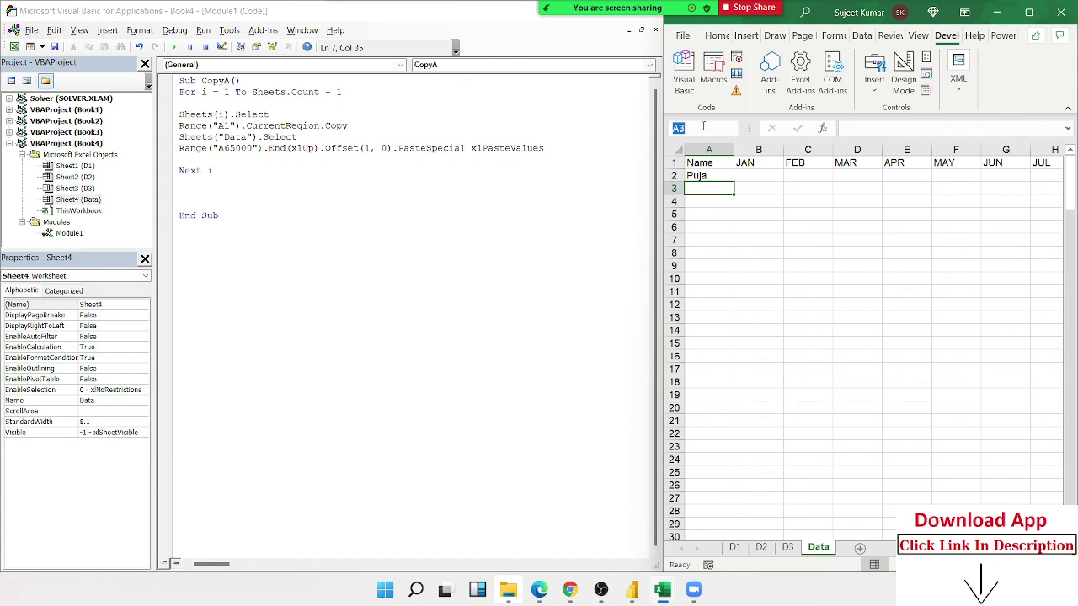
click(709, 177)
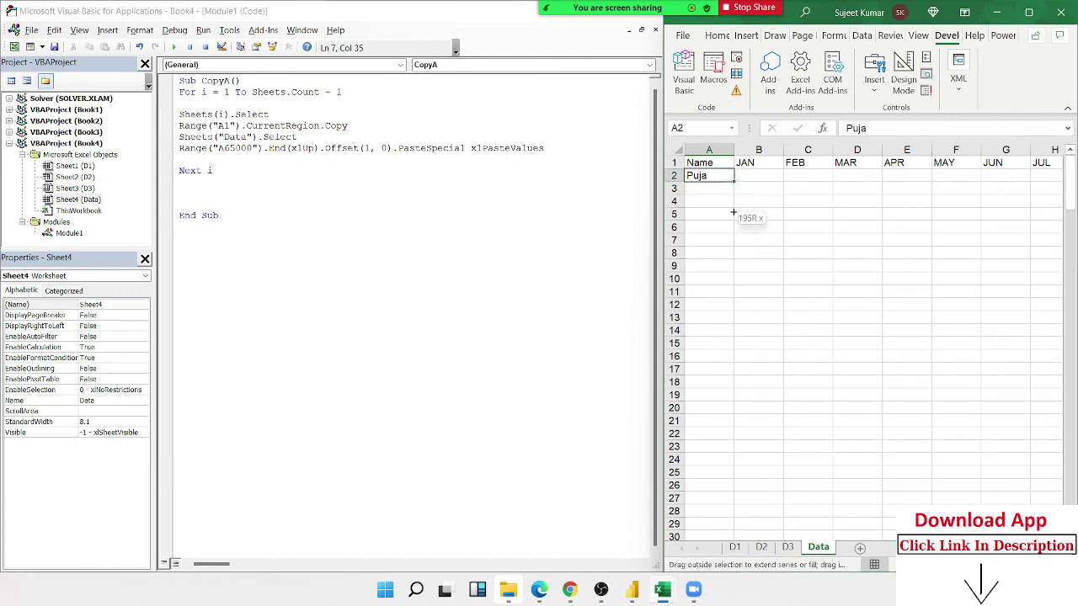
drag(738, 181, 738, 302)
click(712, 420)
key(Up)
key(Up)
key(Up)
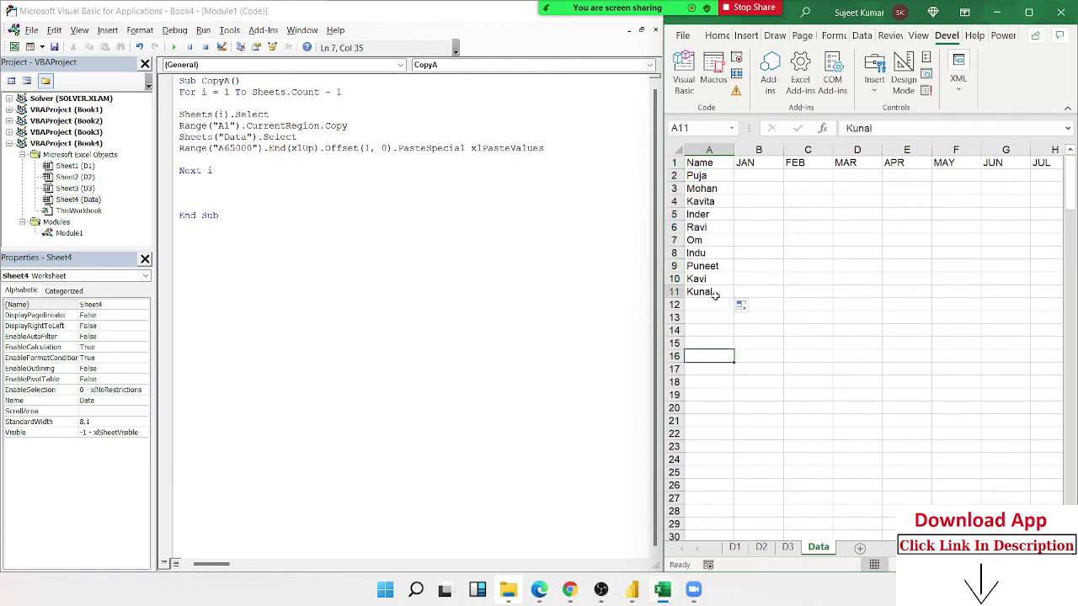
key(Up)
key(Up)
key(Up)
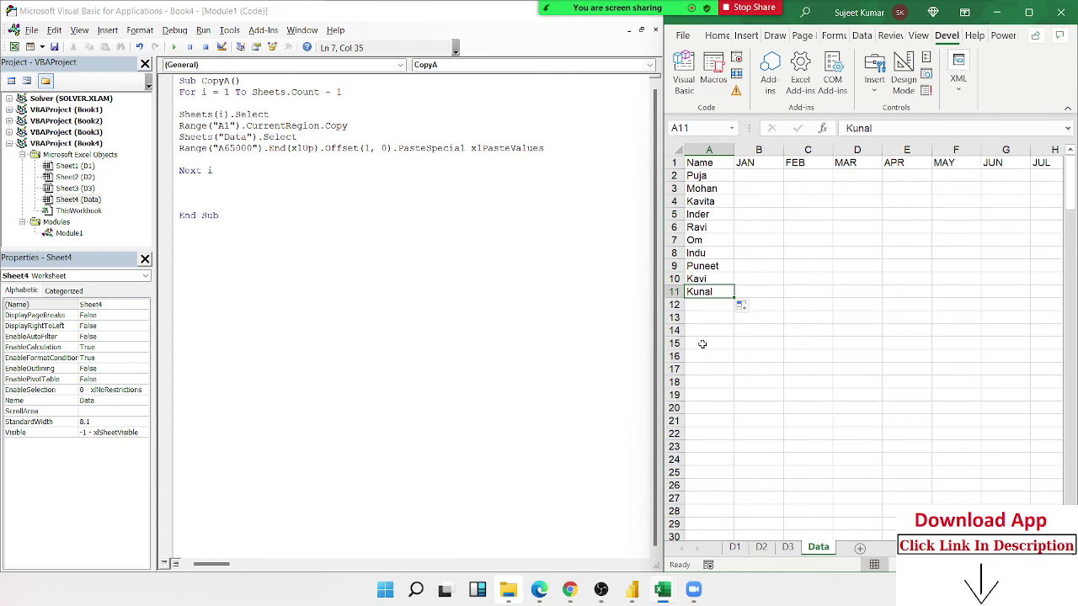
key(Down)
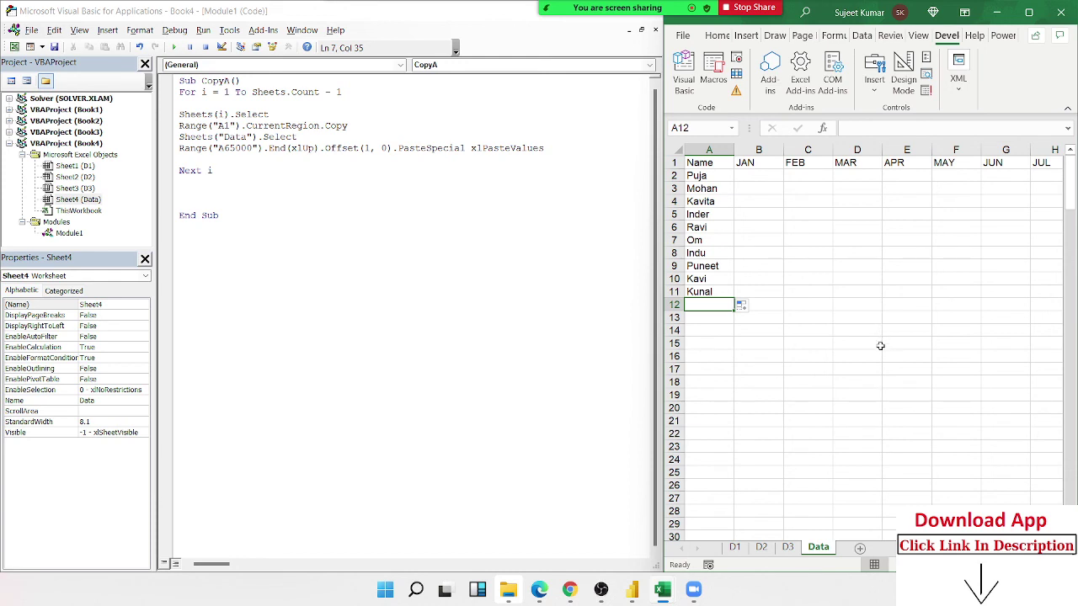
Select A1:D15, then pick B4 and turn on extend-selection mode with F8.
drag(876, 344, 688, 141)
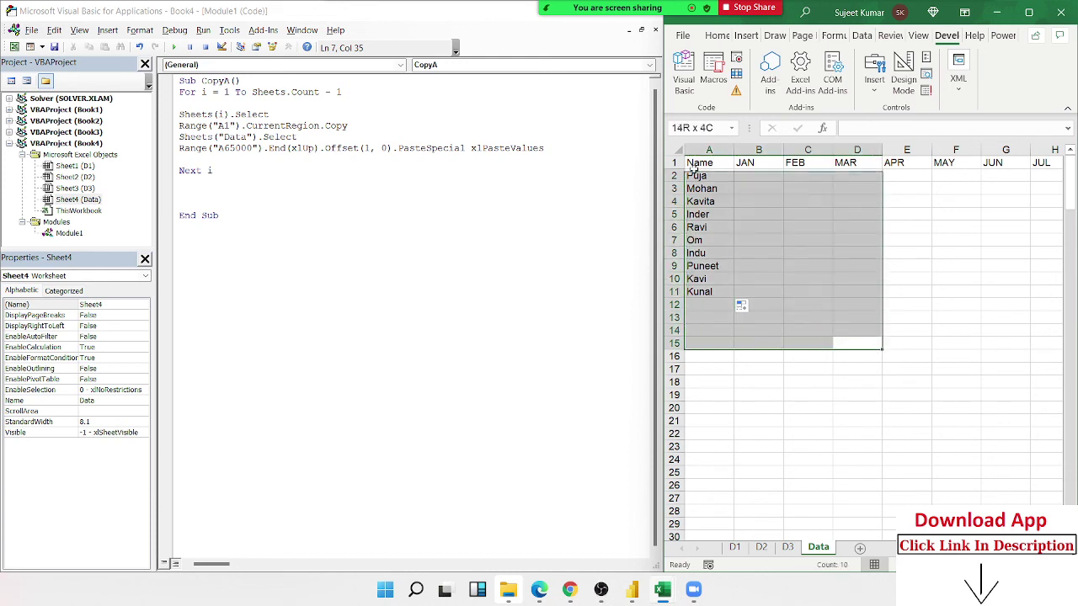
click(739, 200)
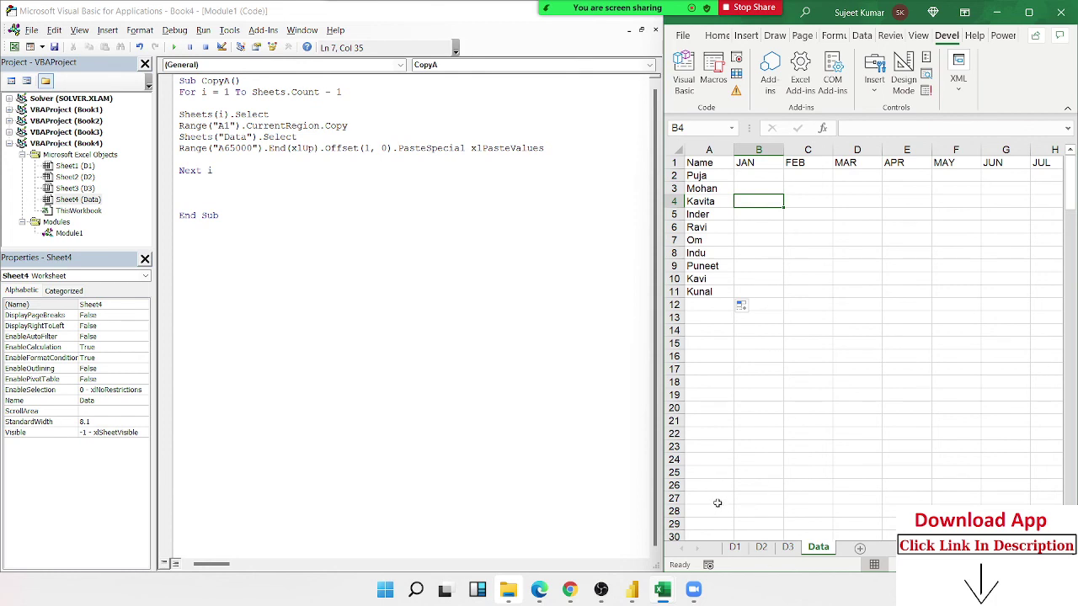
key(F8)
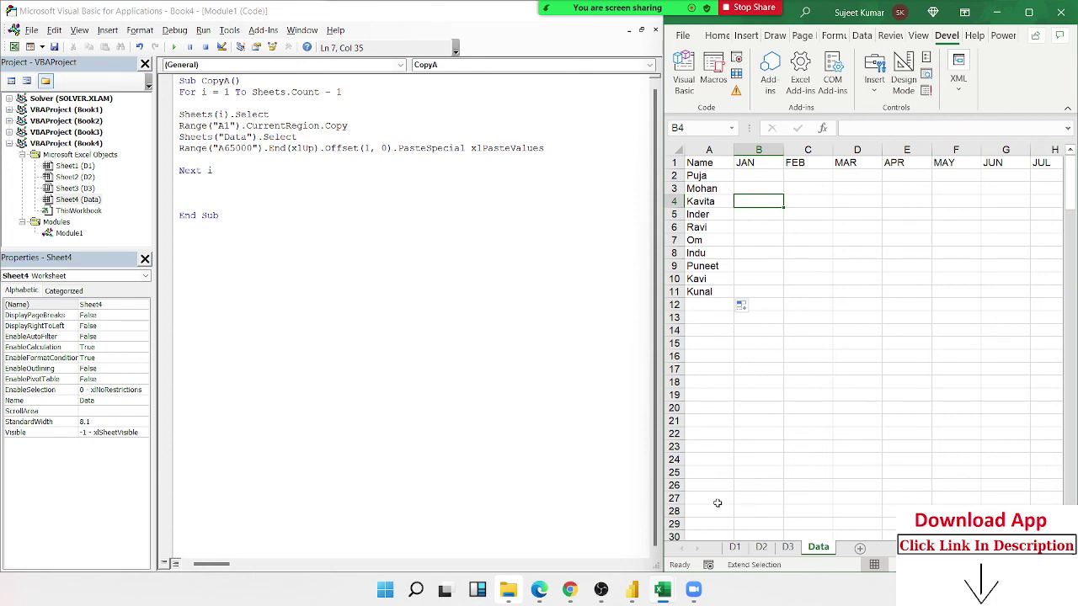